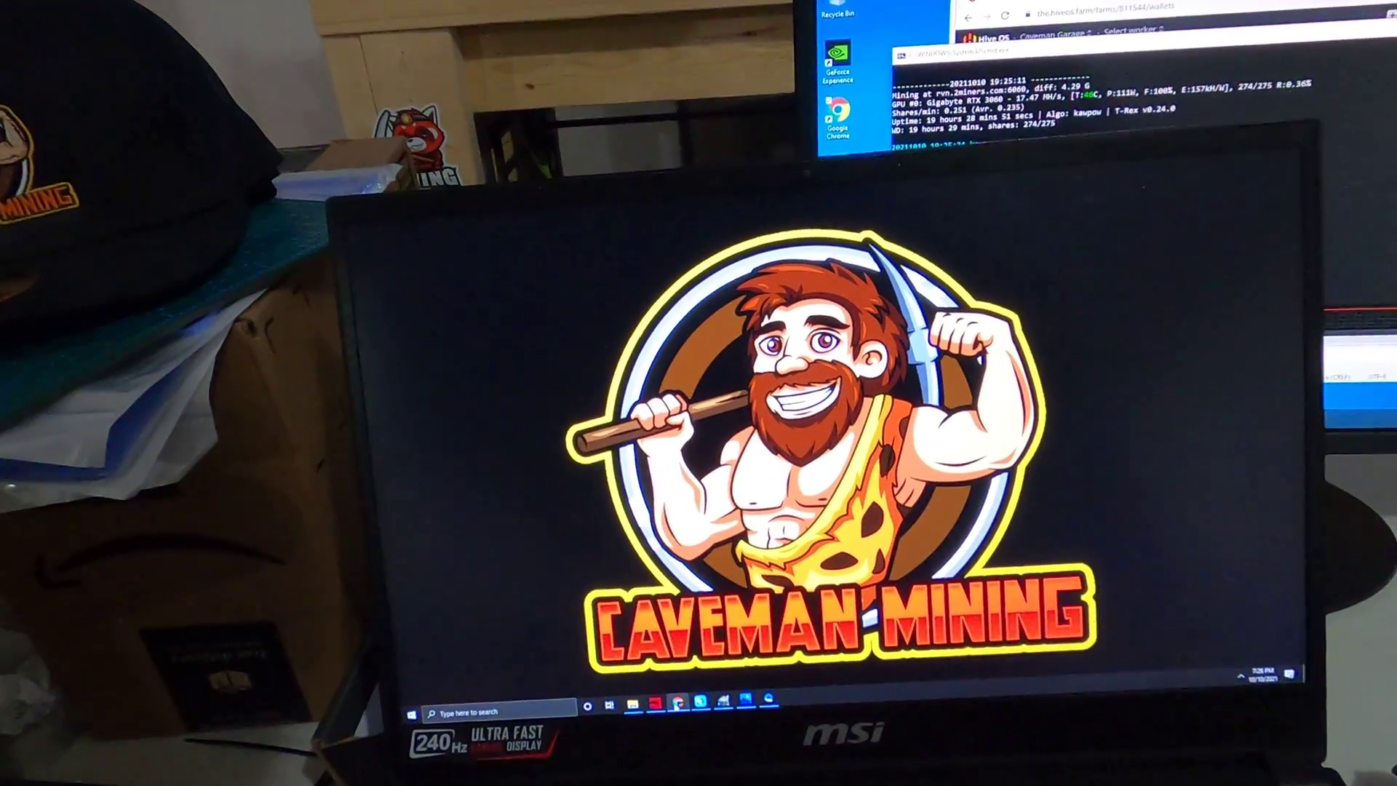
- Bring up the Hive OS dashboard showing the Hanging 2 worker's RTX 3060 on t-rex 0.24.0
{"action": "left_click", "coordinate": [564, 784]}
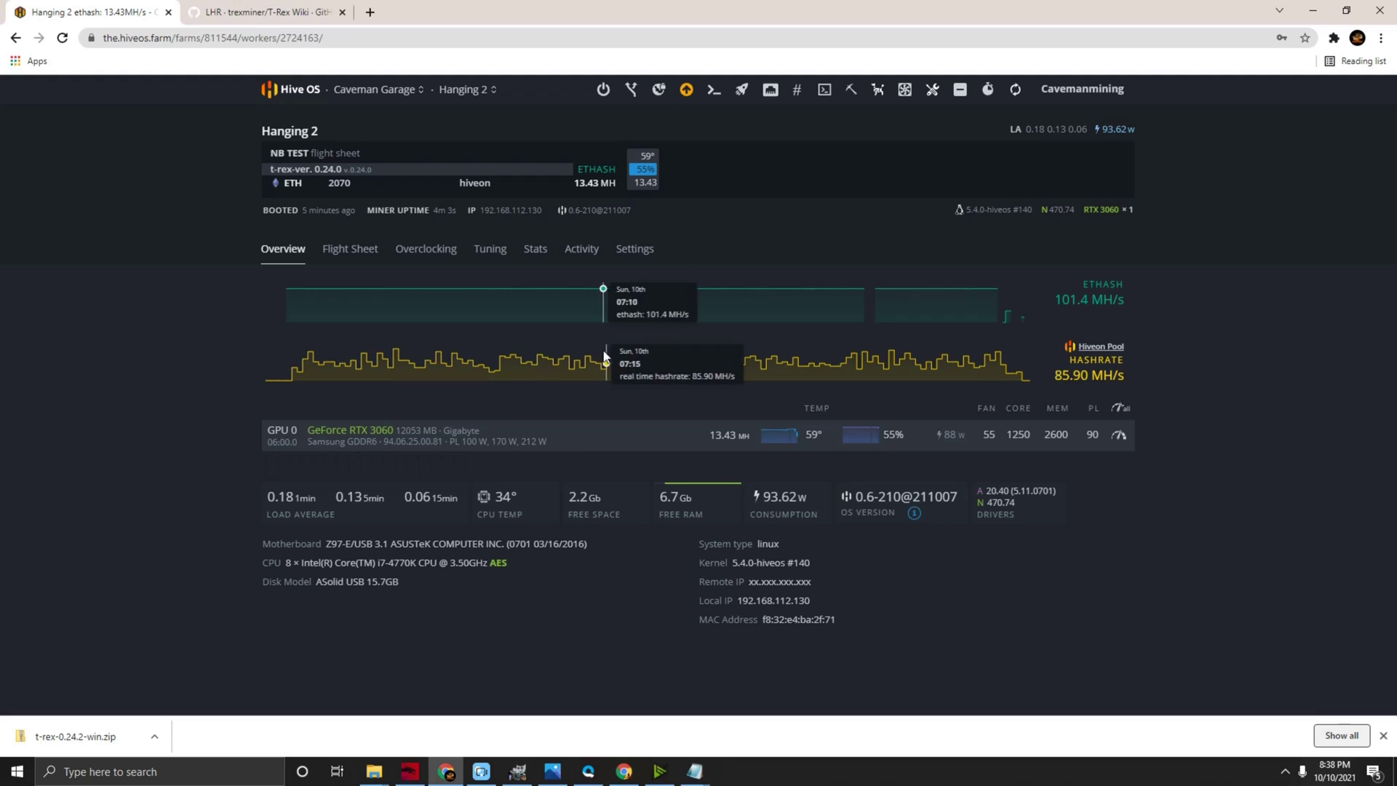
{"action": "left_click", "coordinate": [686, 94]}
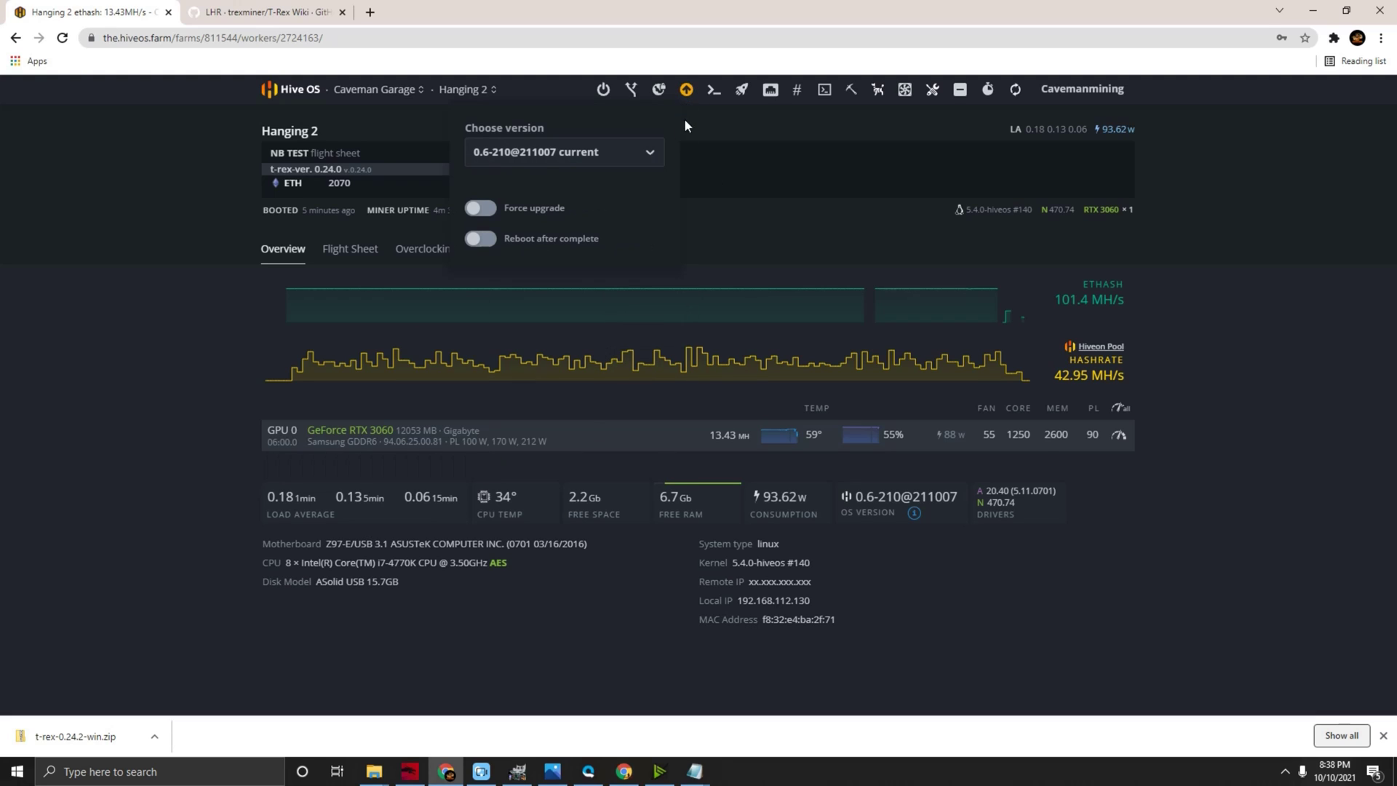
{"action": "left_click", "coordinate": [649, 157]}
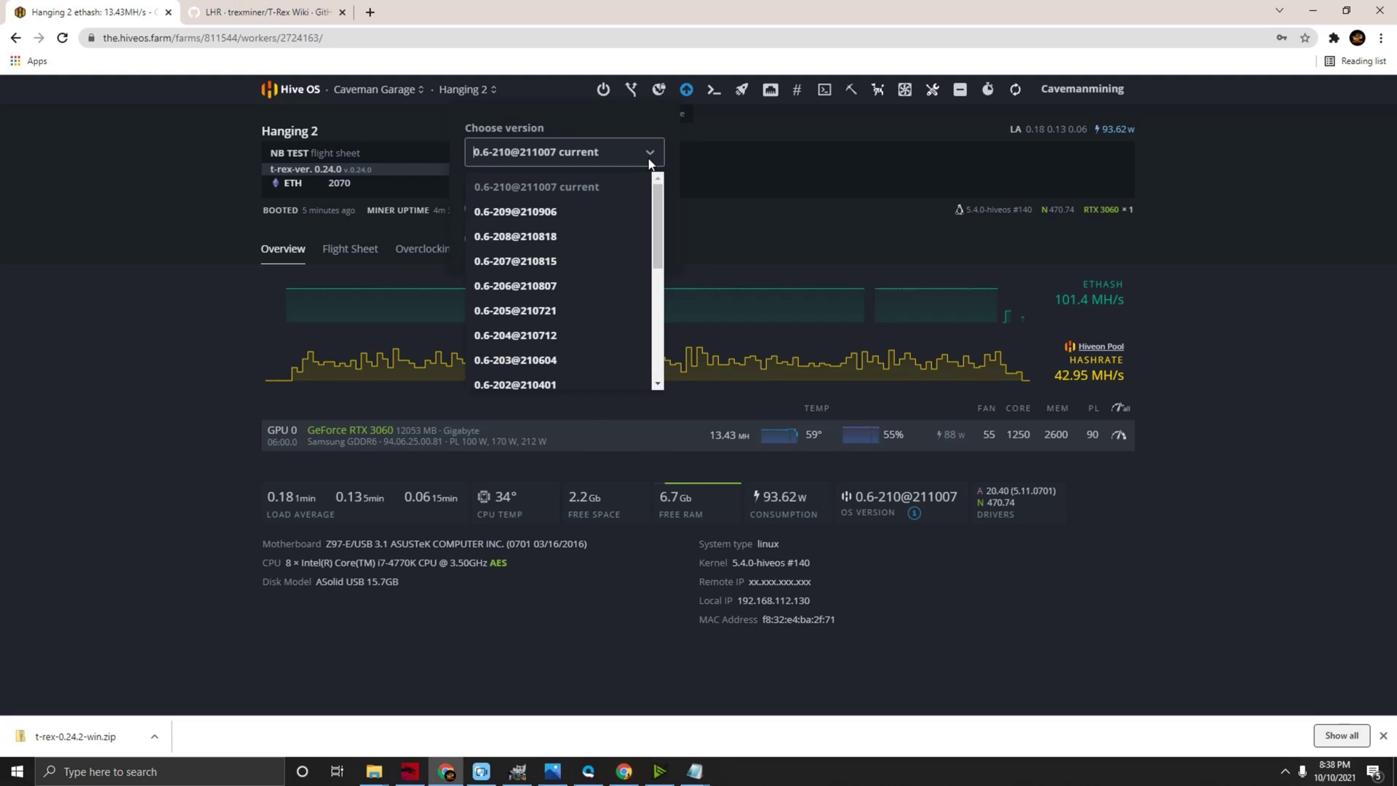
{"action": "left_click", "coordinate": [540, 217]}
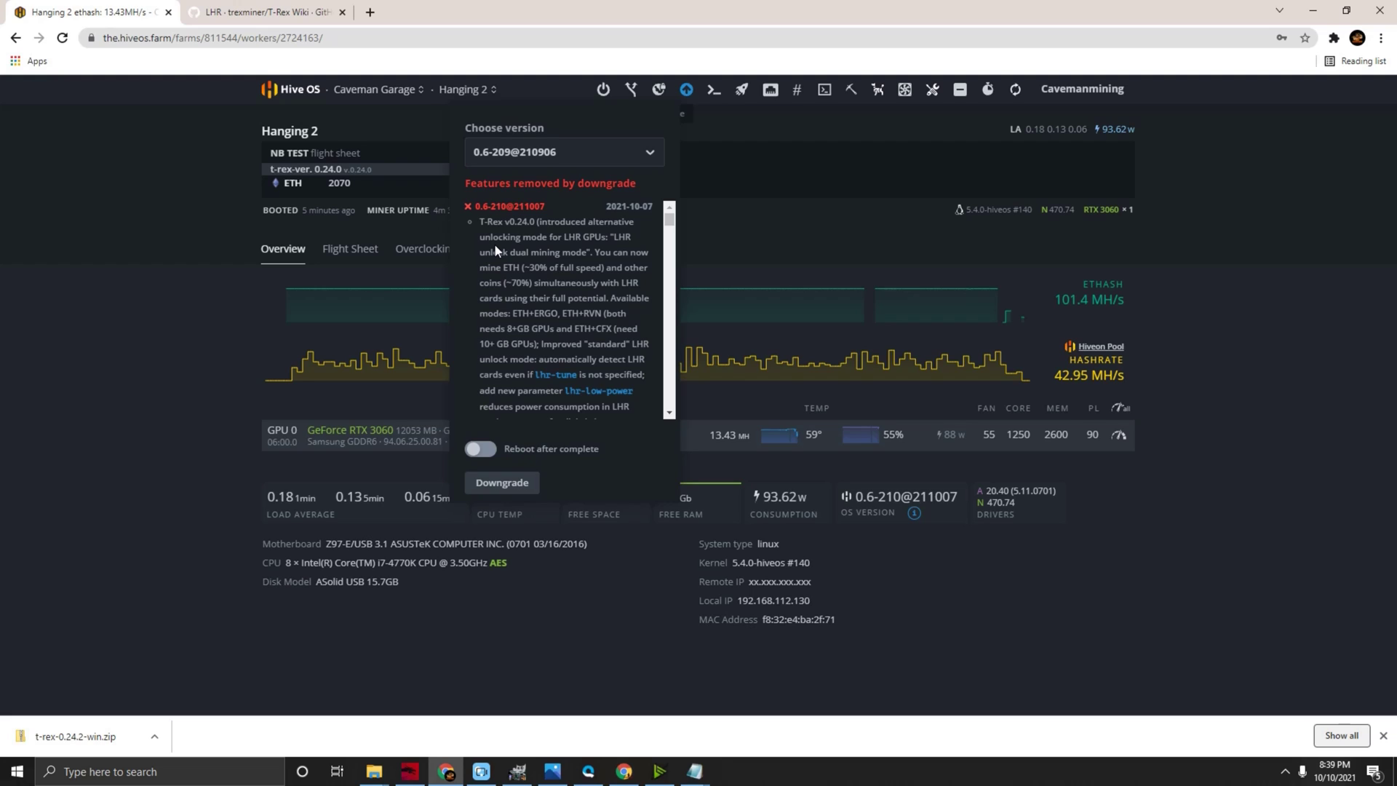
{"action": "left_click", "coordinate": [611, 153]}
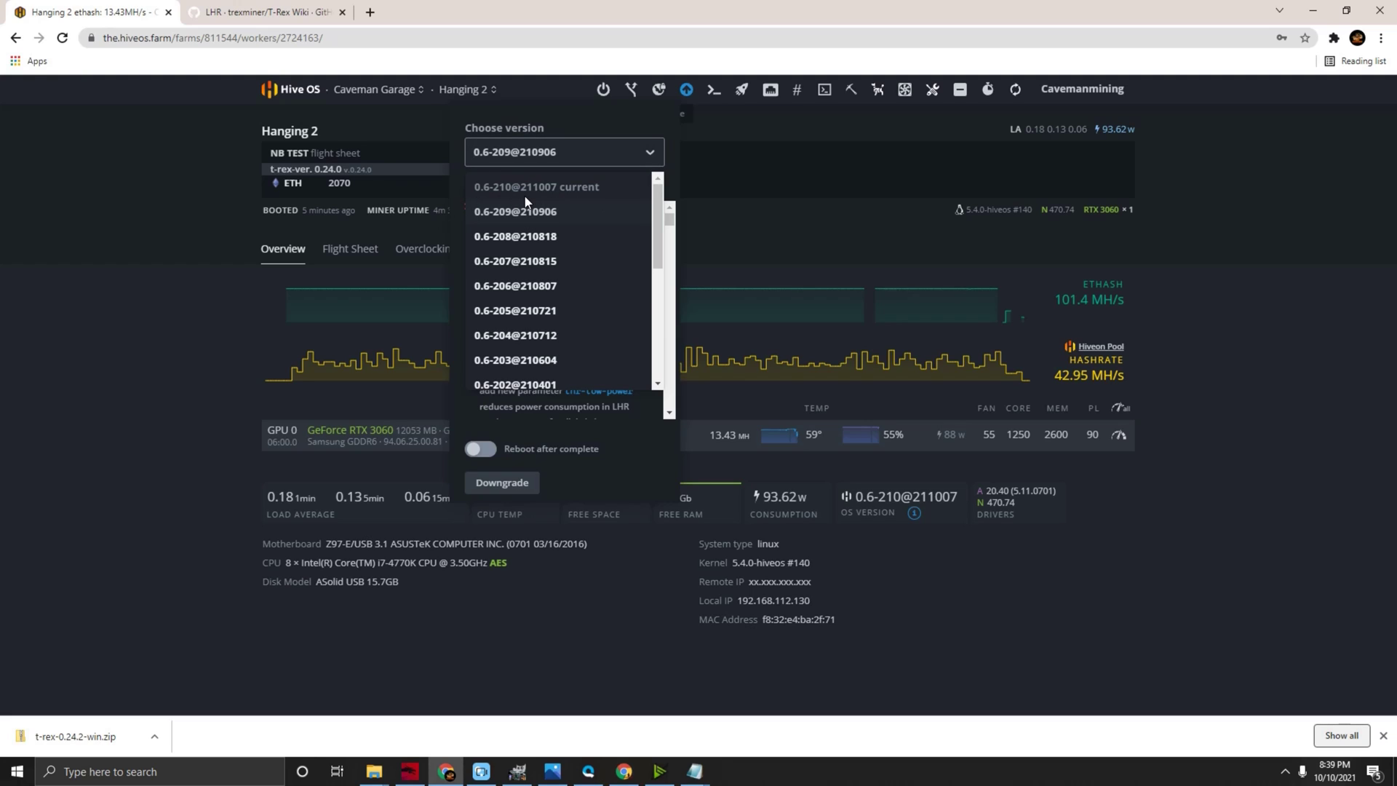
{"action": "left_click", "coordinate": [184, 345]}
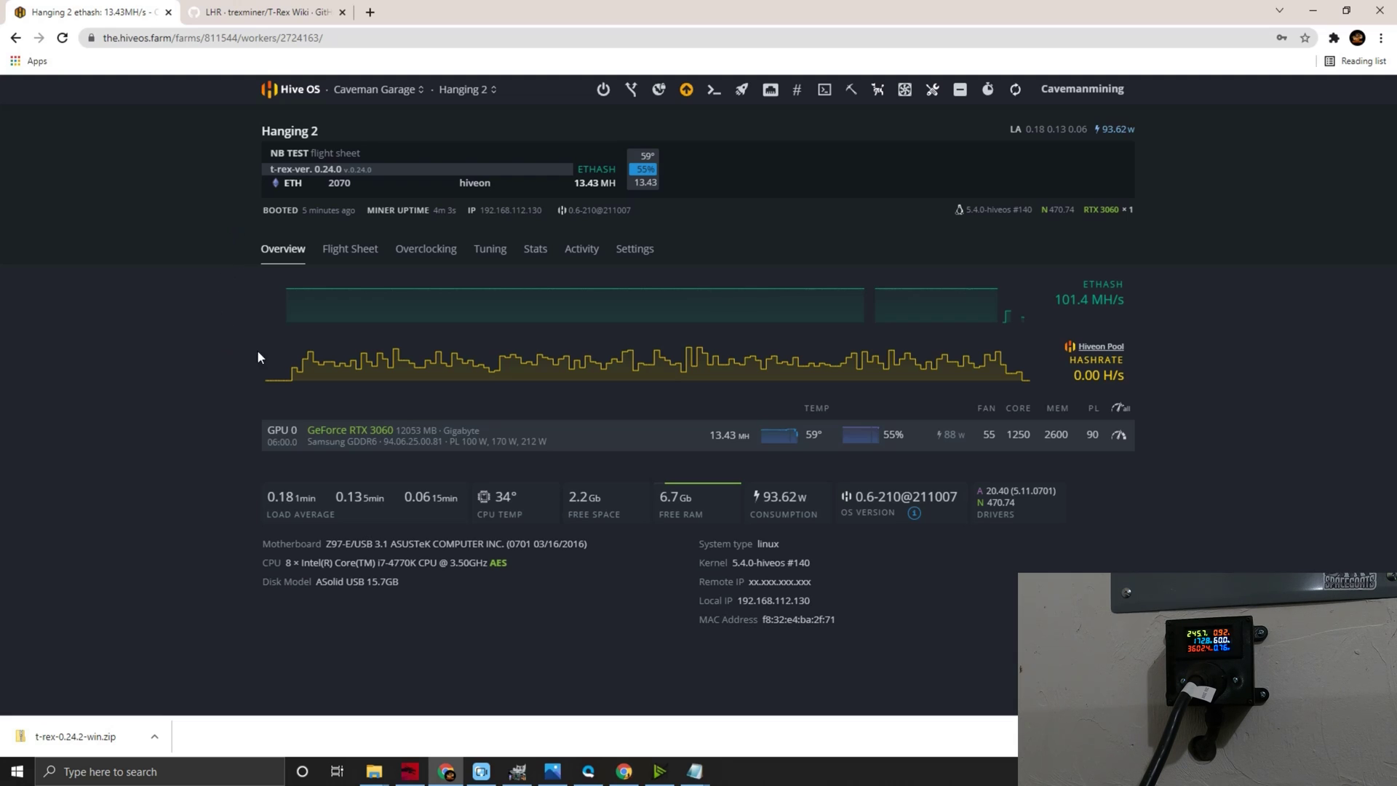
- Open the worker's current flight sheet for editing
{"action": "left_click", "coordinate": [361, 260]}
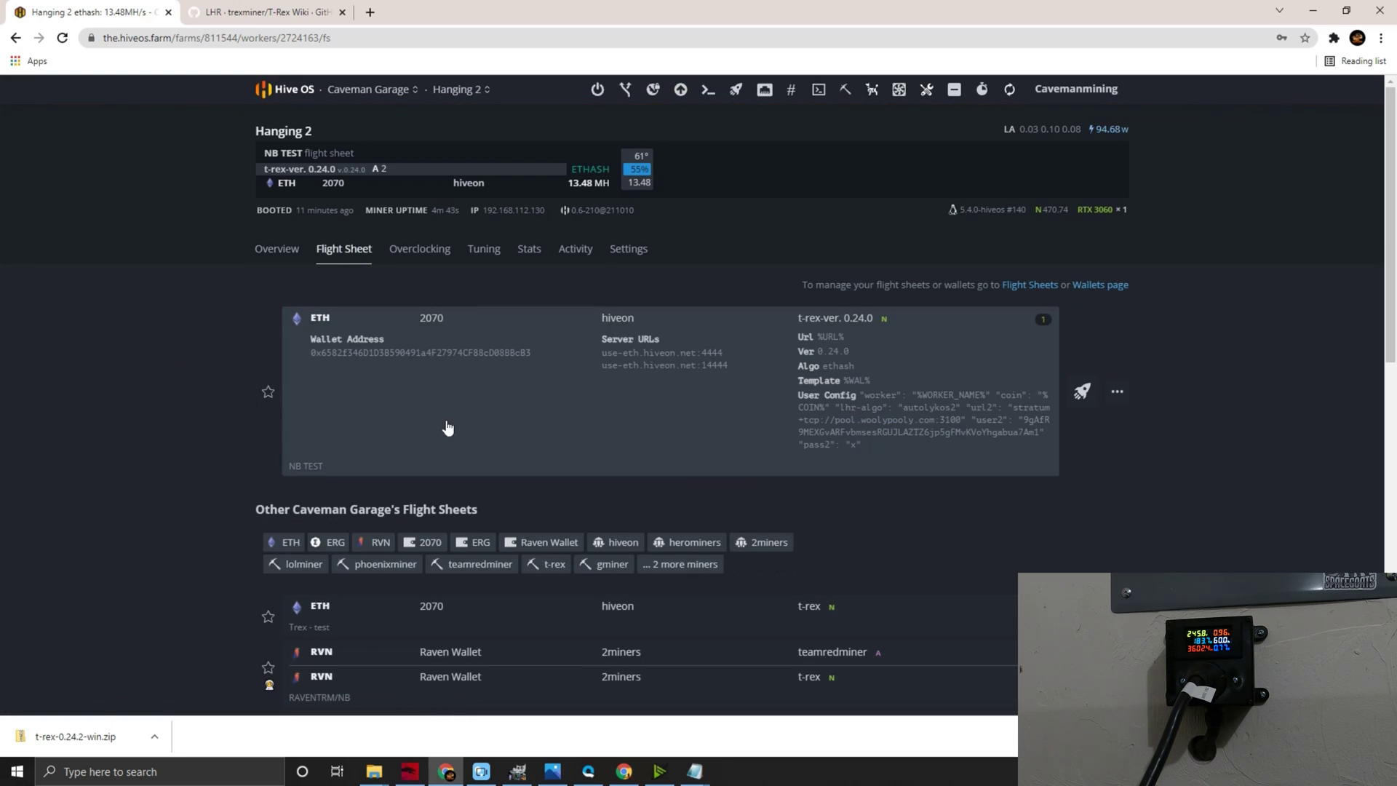
{"action": "left_click", "coordinate": [1117, 391]}
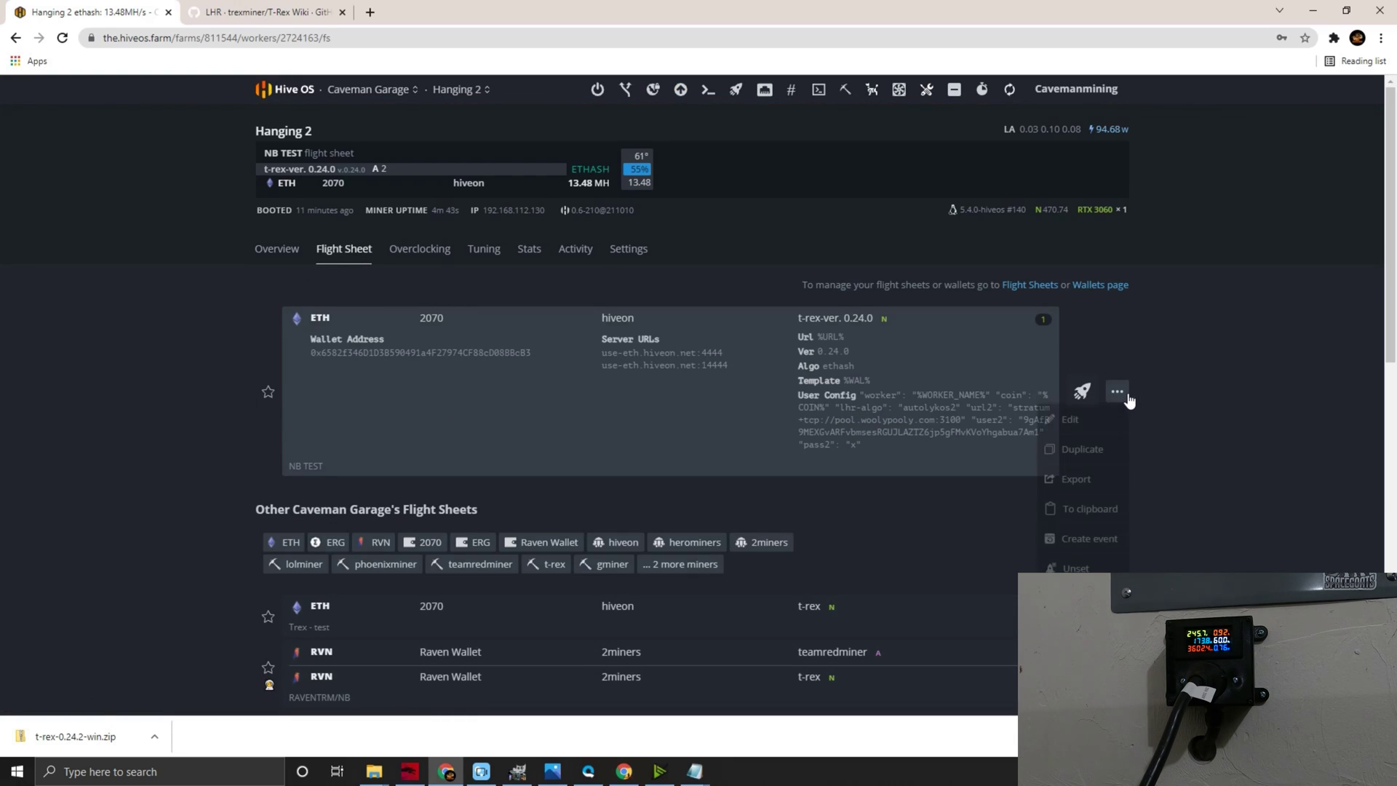
{"action": "left_click", "coordinate": [1069, 419]}
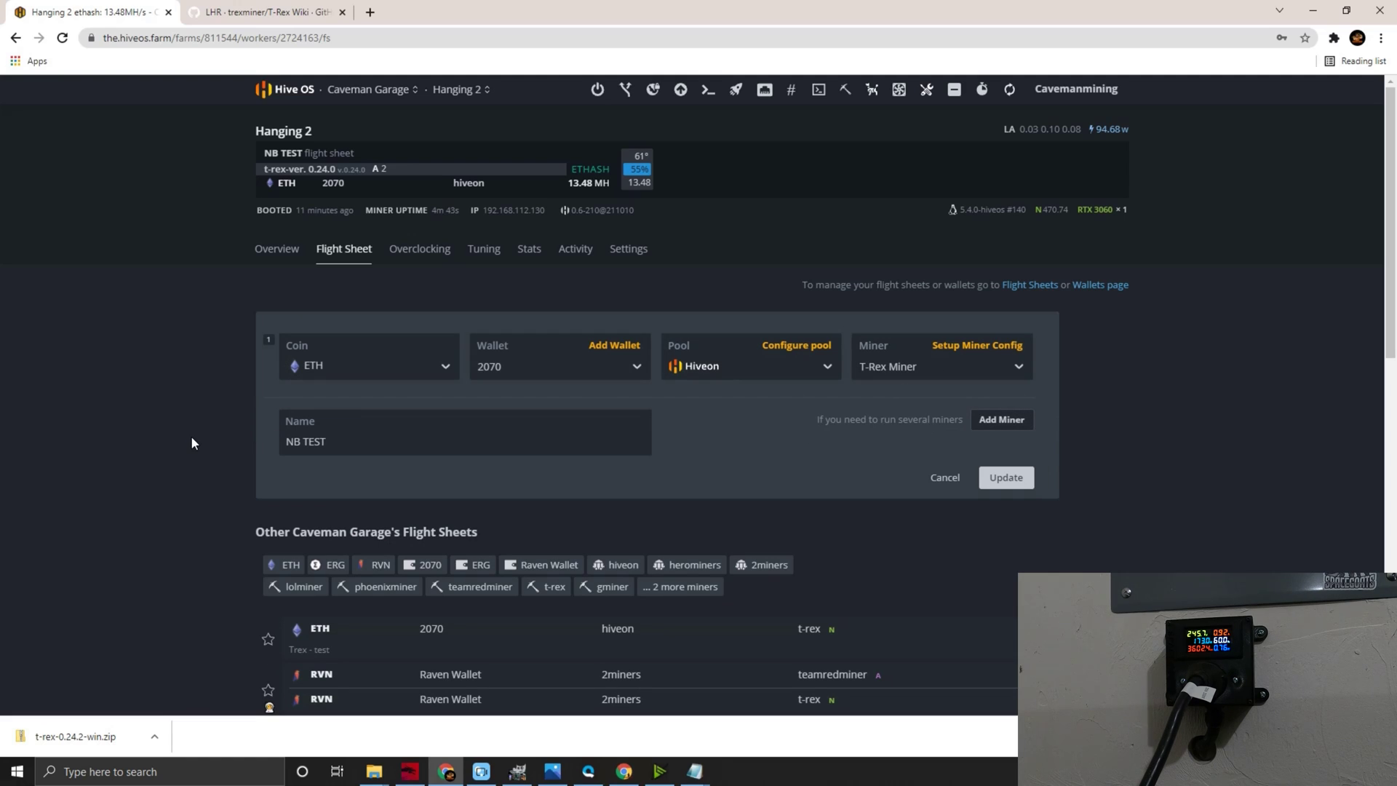
- Rename the flight sheet to 'TEST TREX'
{"action": "left_click_drag", "start_coordinate": [327, 442], "coordinate": [76, 450]}
{"action": "type", "text": "TEST"}
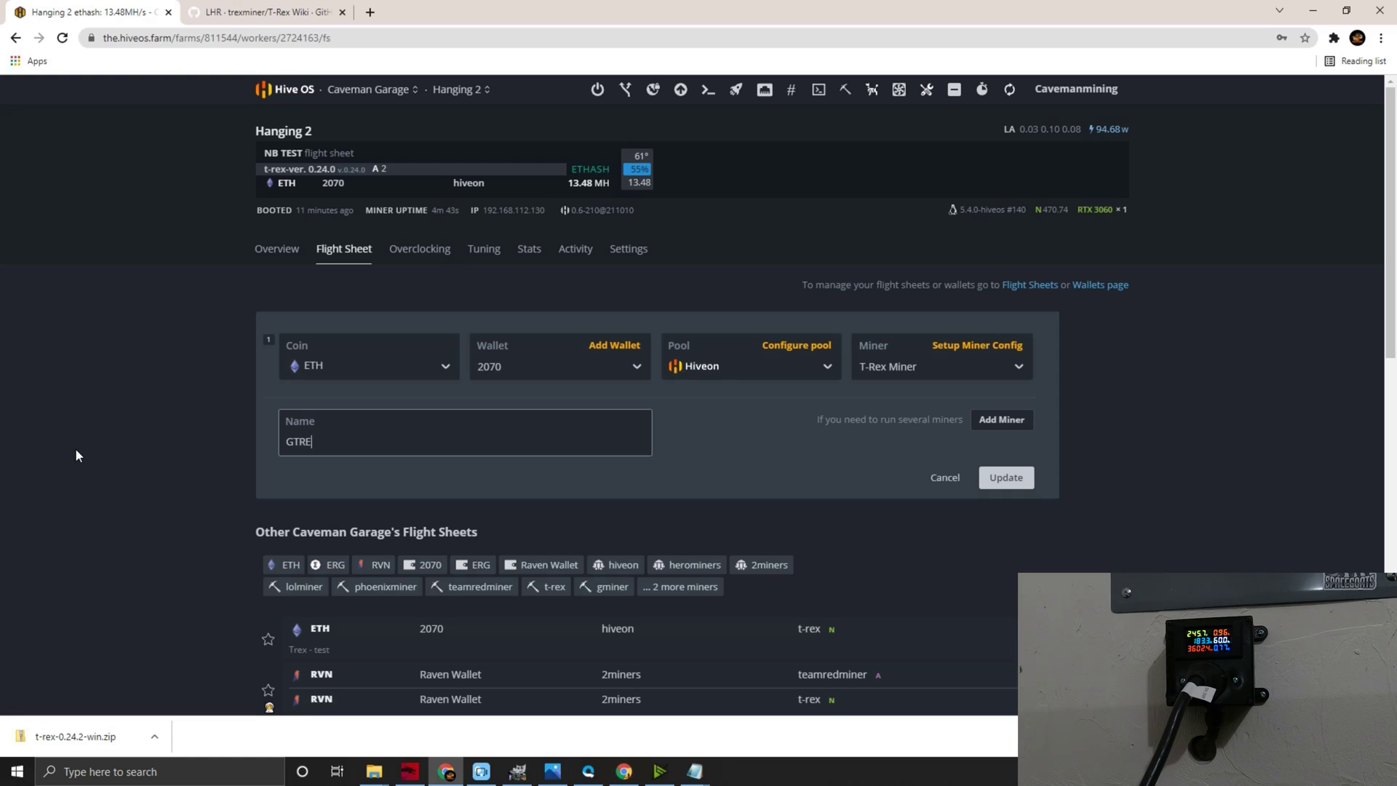
{"action": "key", "text": "BackSpace"}
{"action": "key", "text": "BackSpace"}
{"action": "key", "text": "BackSpace"}
{"action": "type", "text": "EST TREZ+X"}
{"action": "key", "text": "BackSpace"}
{"action": "key", "text": "BackSpace"}
{"action": "left_click", "coordinate": [218, 451]}
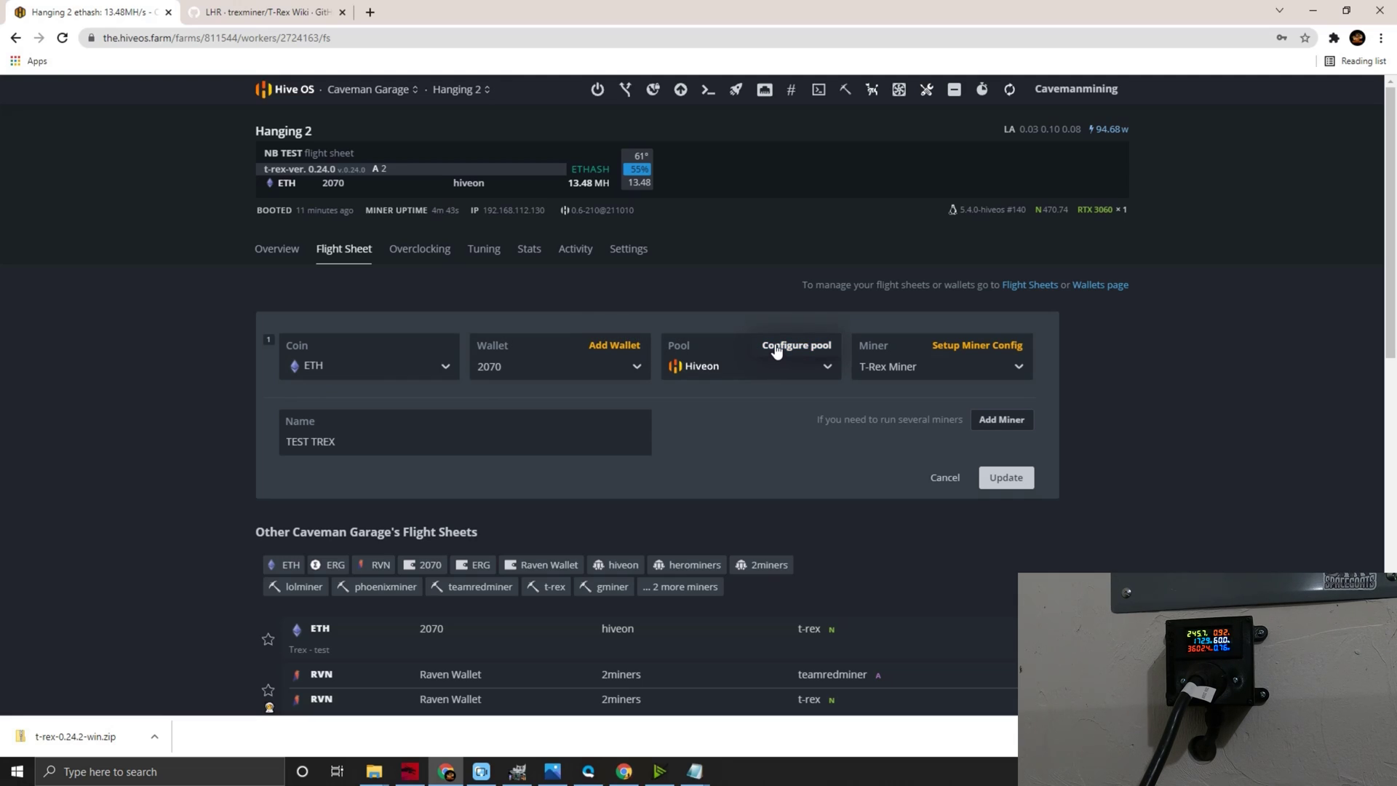
- Open the T-Rex Miner config and enlarge the Extra config arguments box to show all six lines
{"action": "left_click", "coordinate": [979, 347]}
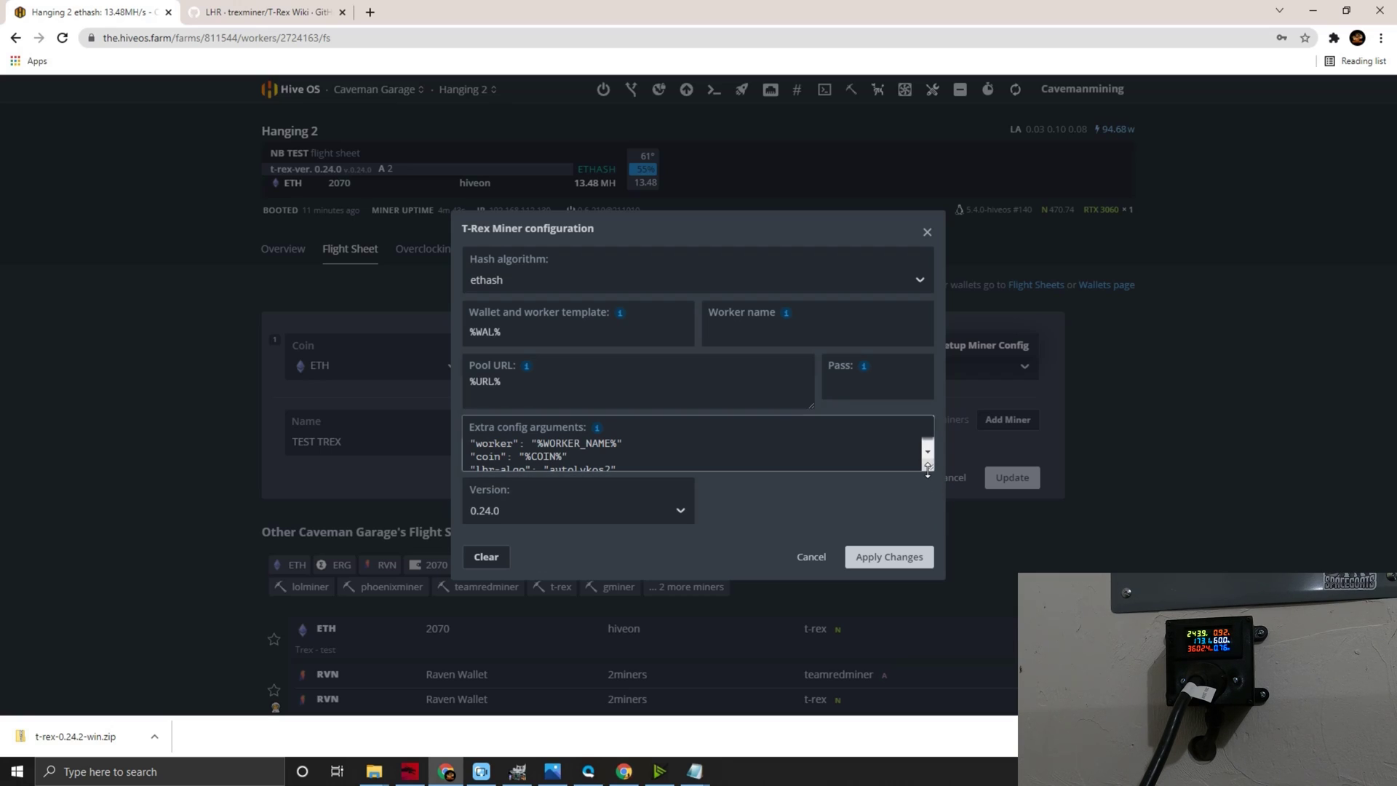
{"action": "left_click_drag", "start_coordinate": [927, 465], "coordinate": [939, 546]}
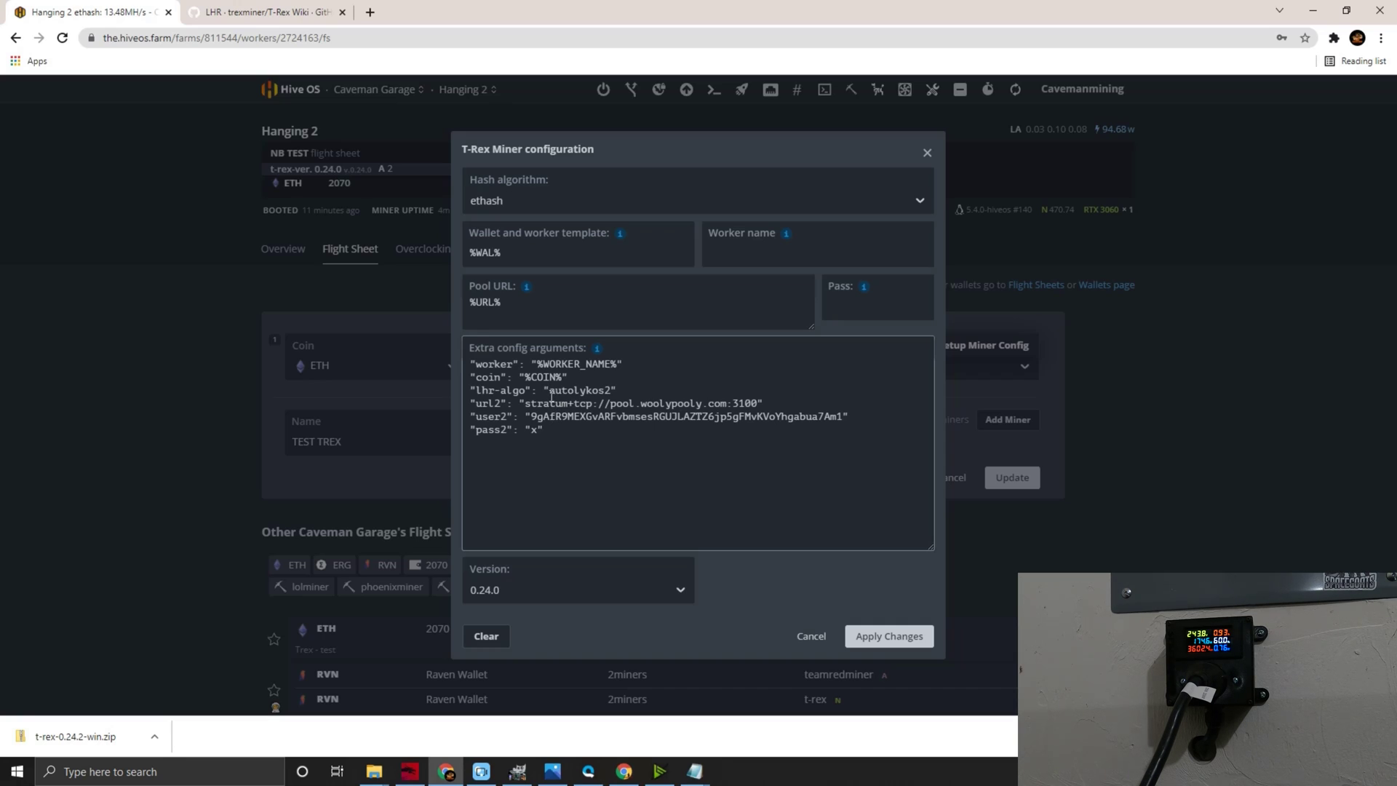
- Highlight the lhr-algo autolykos2 value, then list the T-Rex versions, keeping 0.24.0
{"action": "left_click_drag", "start_coordinate": [550, 390], "coordinate": [611, 392]}
{"action": "left_click", "coordinate": [655, 388]}
{"action": "left_click", "coordinate": [601, 590]}
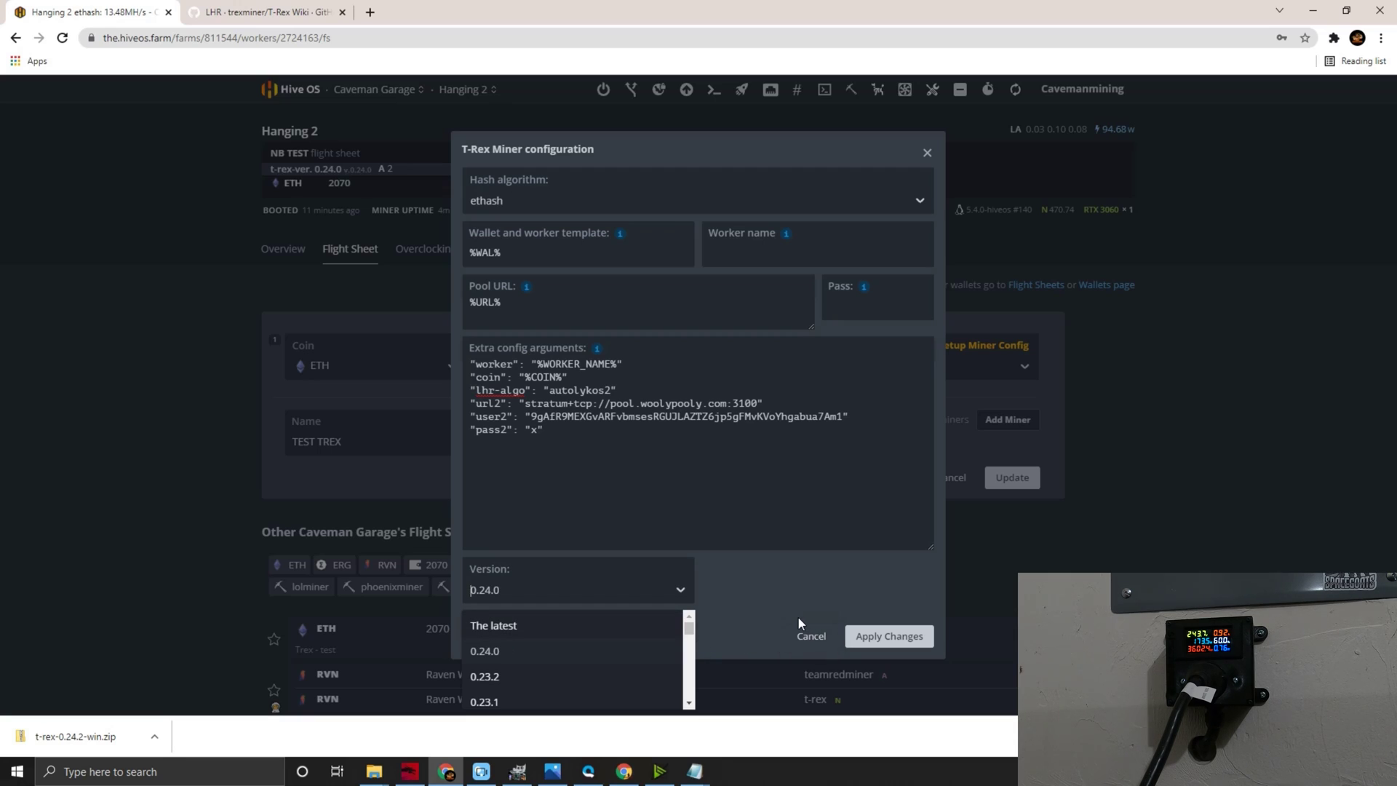
- Save the TEST TREX flight sheet to all workers and return to Caveman Garage's Workers list
{"action": "left_click", "coordinate": [882, 640]}
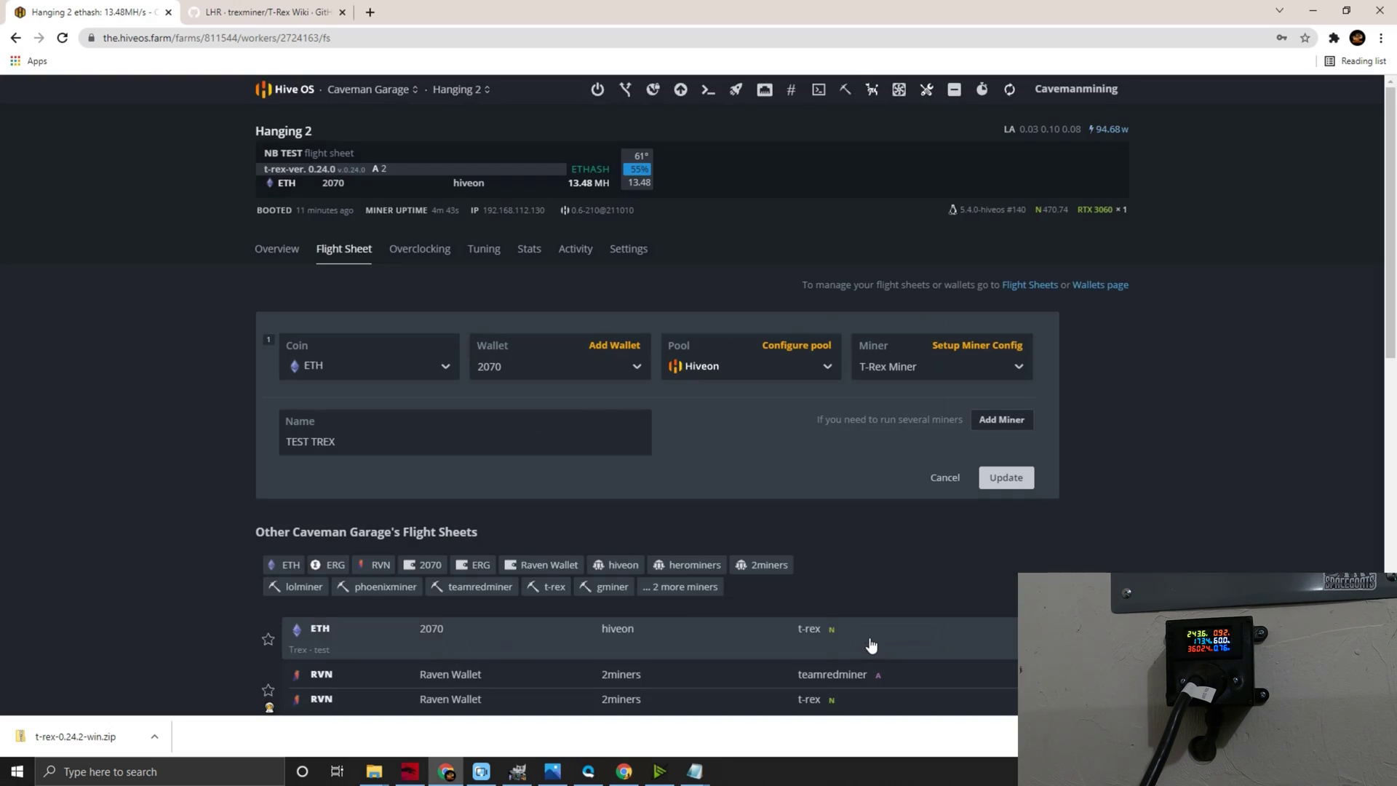
{"action": "left_click", "coordinate": [1006, 478]}
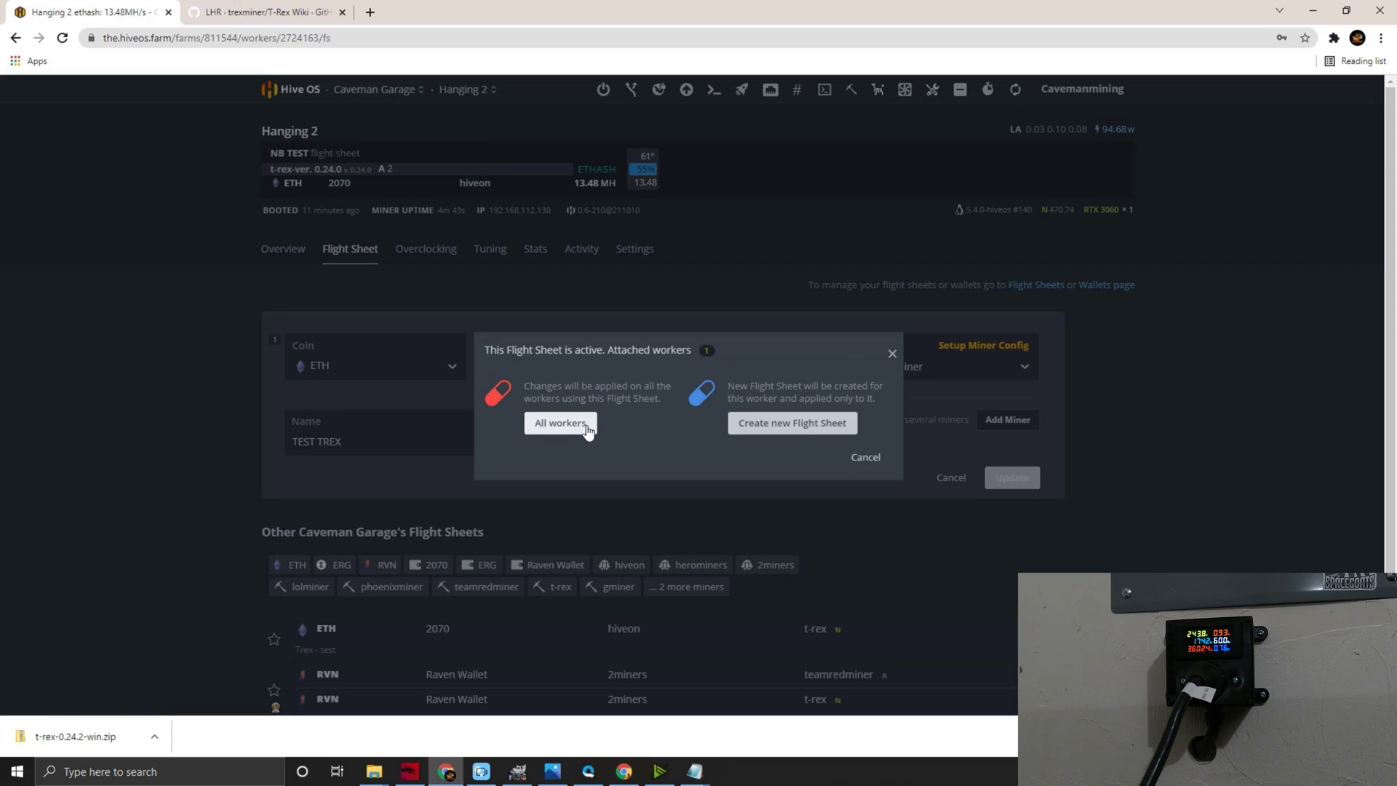
{"action": "left_click", "coordinate": [862, 461]}
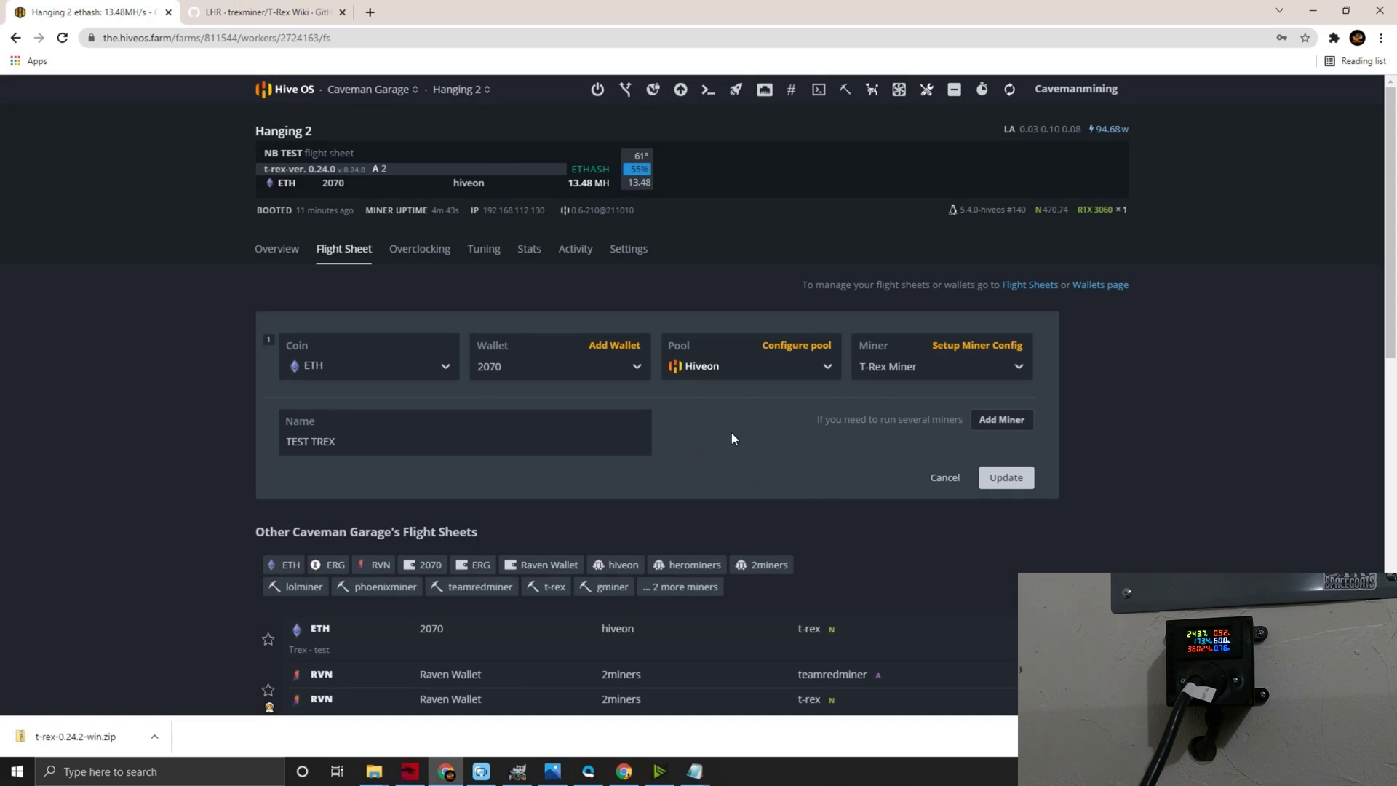
{"action": "left_click", "coordinate": [273, 100]}
{"action": "left_click", "coordinate": [362, 331]}
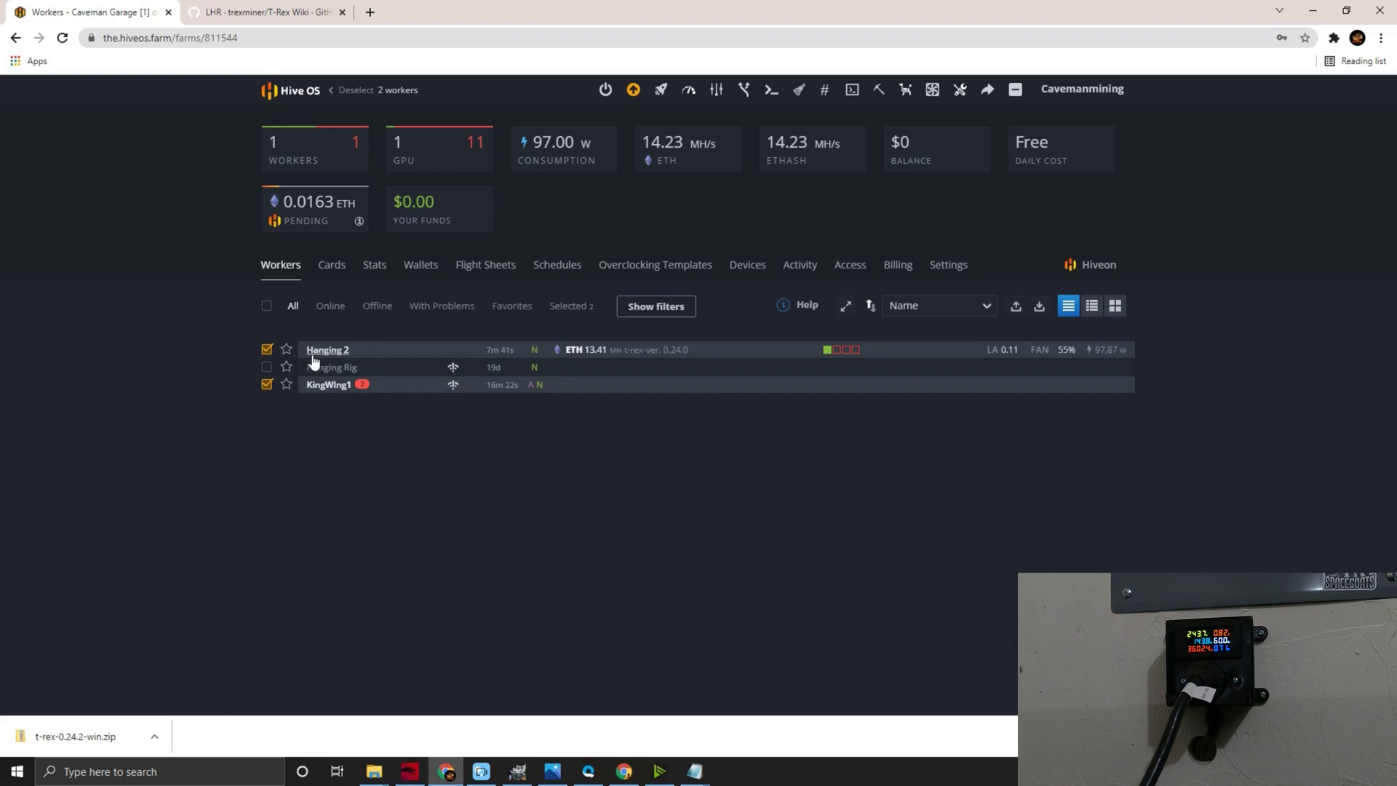
- Start Hive Shell on Hanging 2 and view its RTX 3060 overclock: 1250 MHz core, 90 W
{"action": "left_click", "coordinate": [322, 355]}
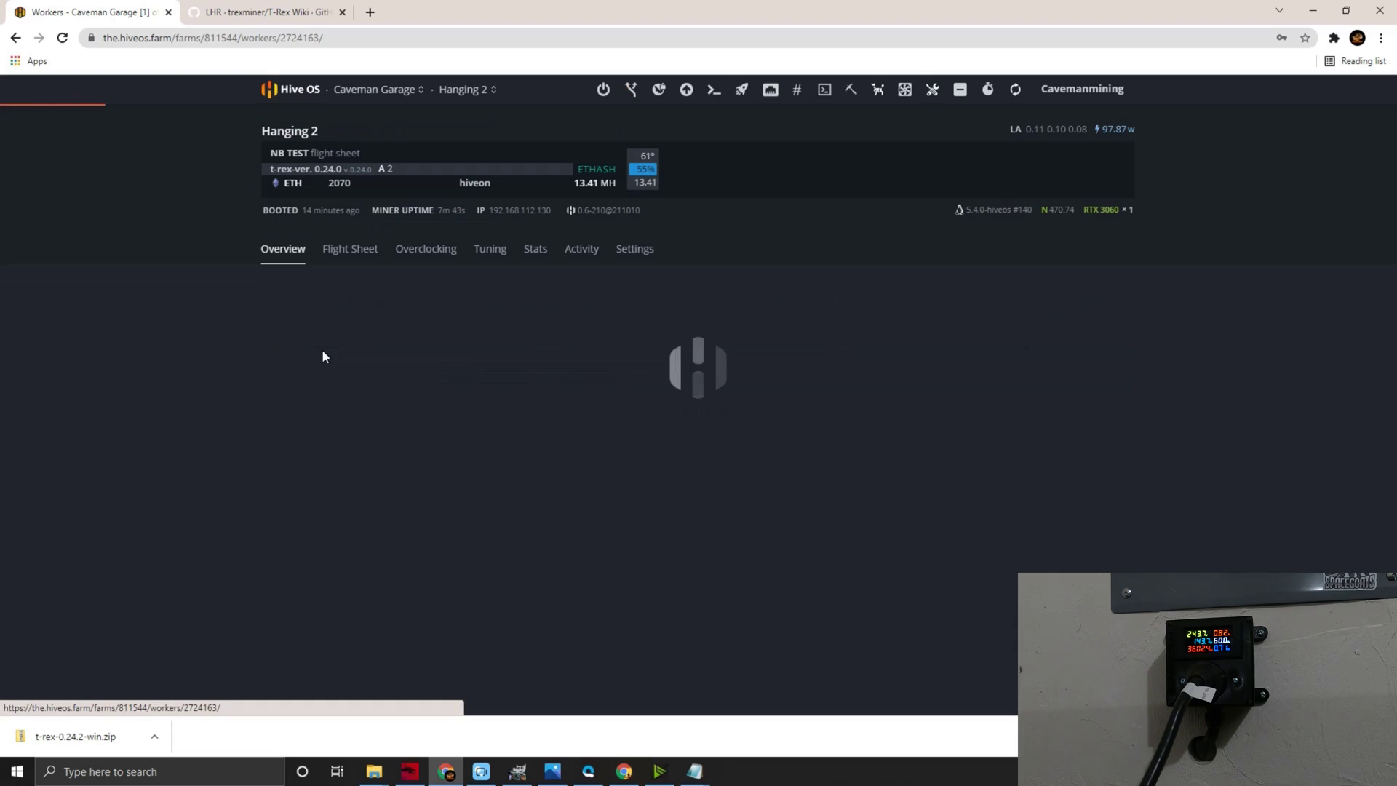
{"action": "left_click", "coordinate": [850, 90]}
{"action": "left_click", "coordinate": [846, 133]}
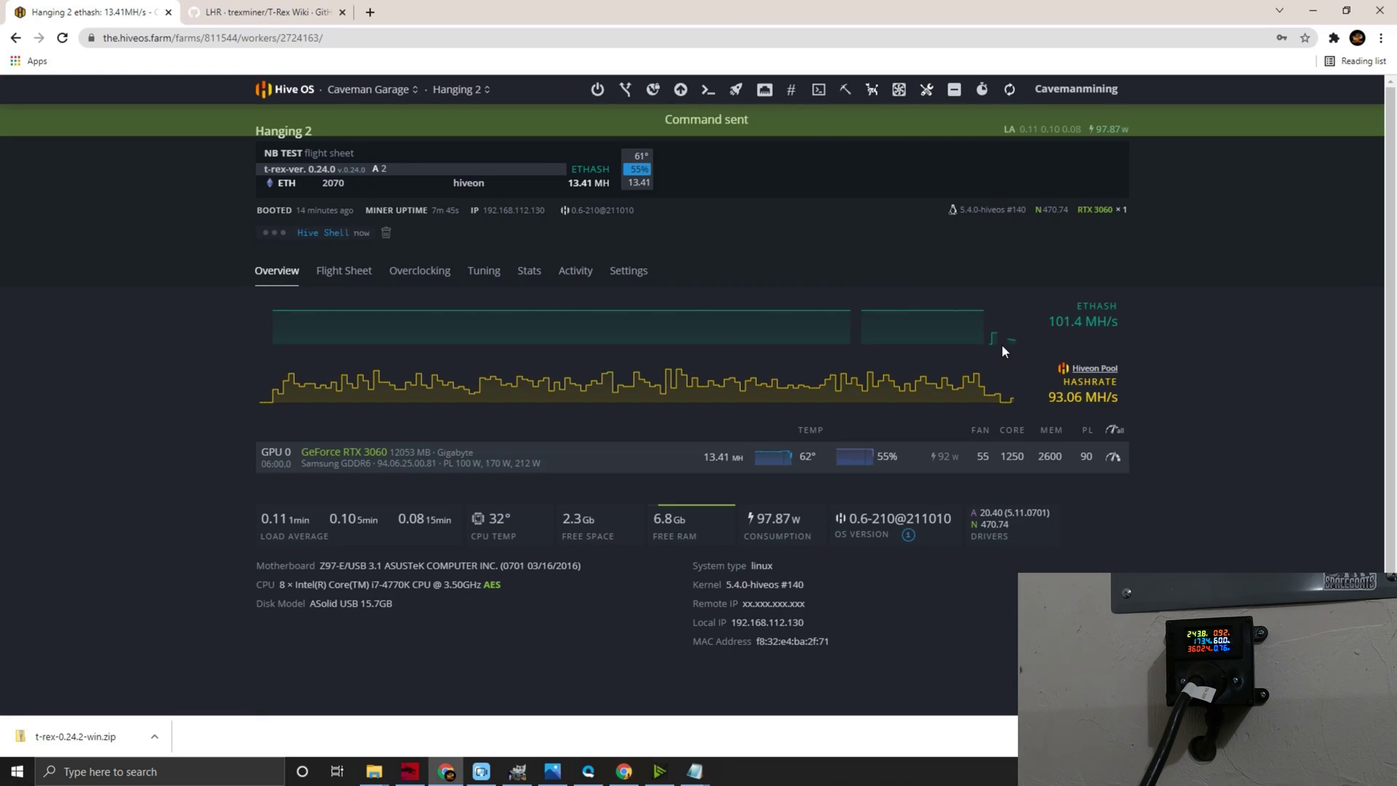
{"action": "left_click", "coordinate": [1112, 458]}
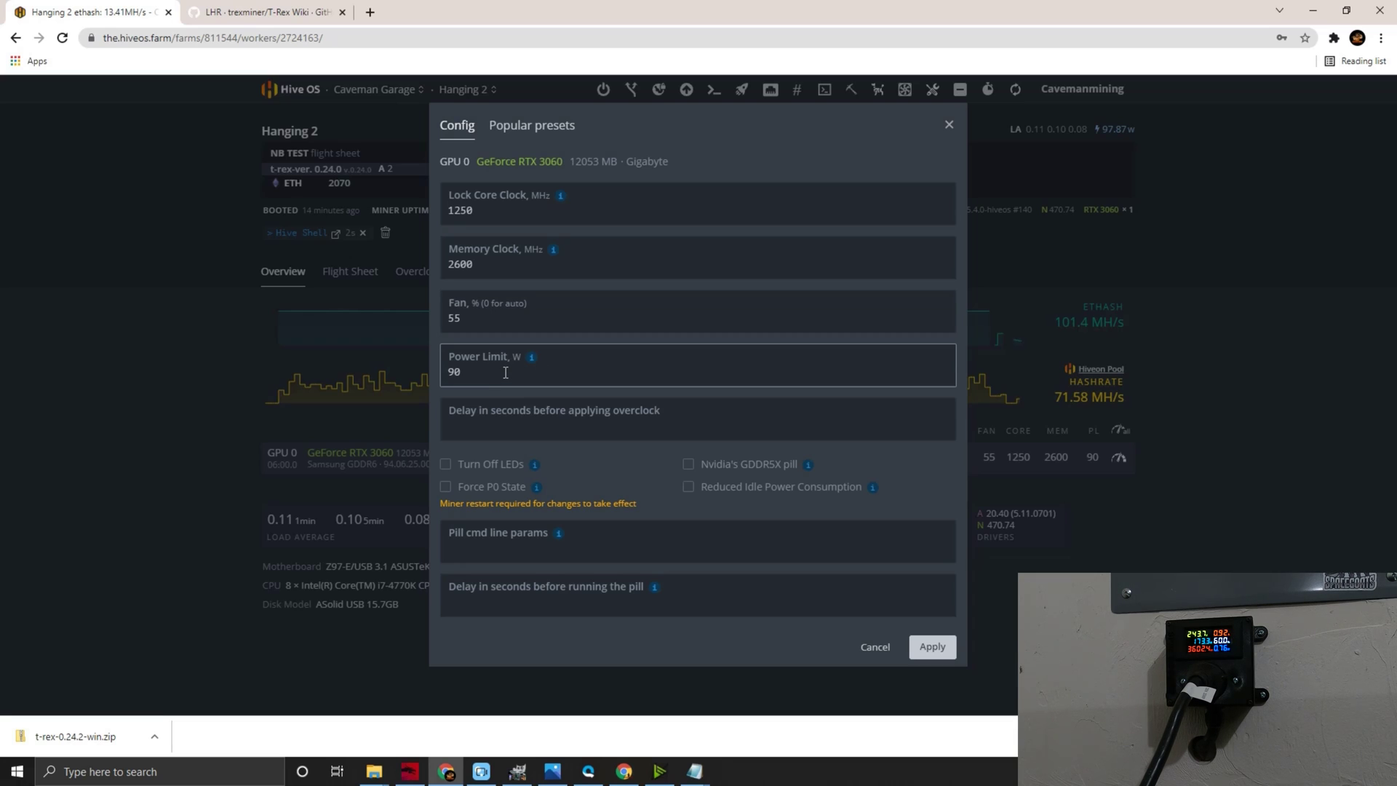
- Read through the T-Rex LHR wiki page
{"action": "left_click", "coordinate": [269, 12]}
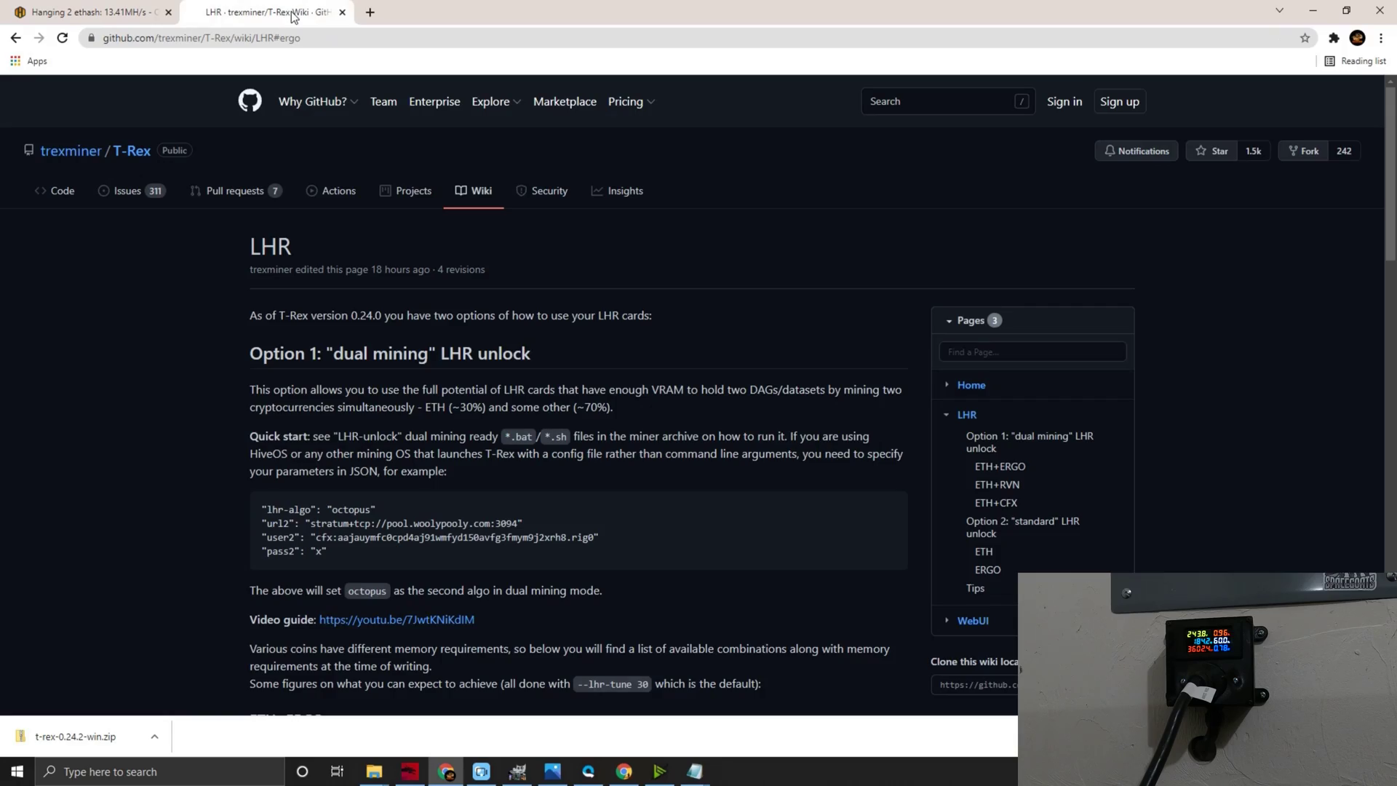
{"action": "scroll", "coordinate": [193, 421], "scroll_direction": "down", "scroll_amount": 2}
{"action": "scroll", "coordinate": [193, 421], "scroll_direction": "down", "scroll_amount": 6}
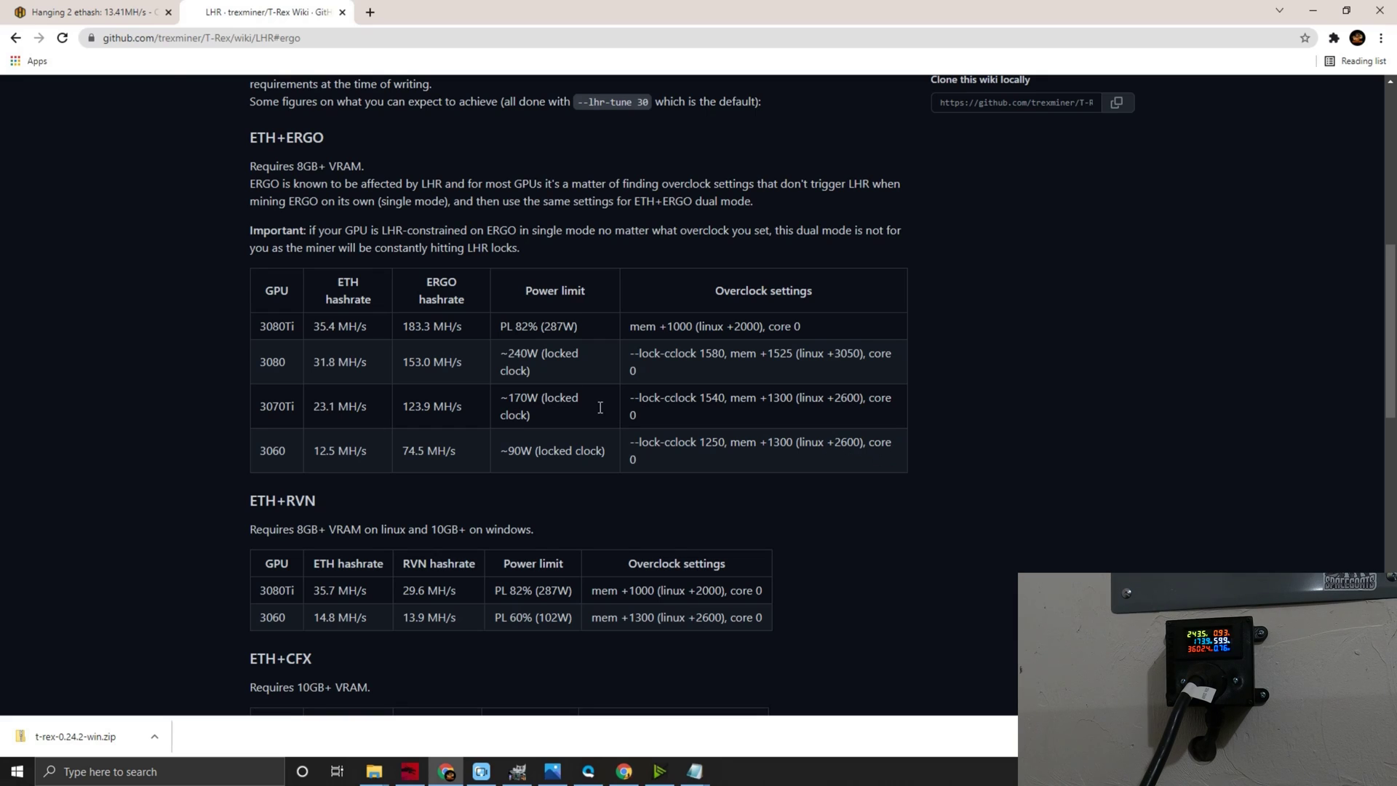
- Cancel the unchanged overclock settings and open Hive Shell for Hanging 2 in a new tab
{"action": "left_click", "coordinate": [135, 13]}
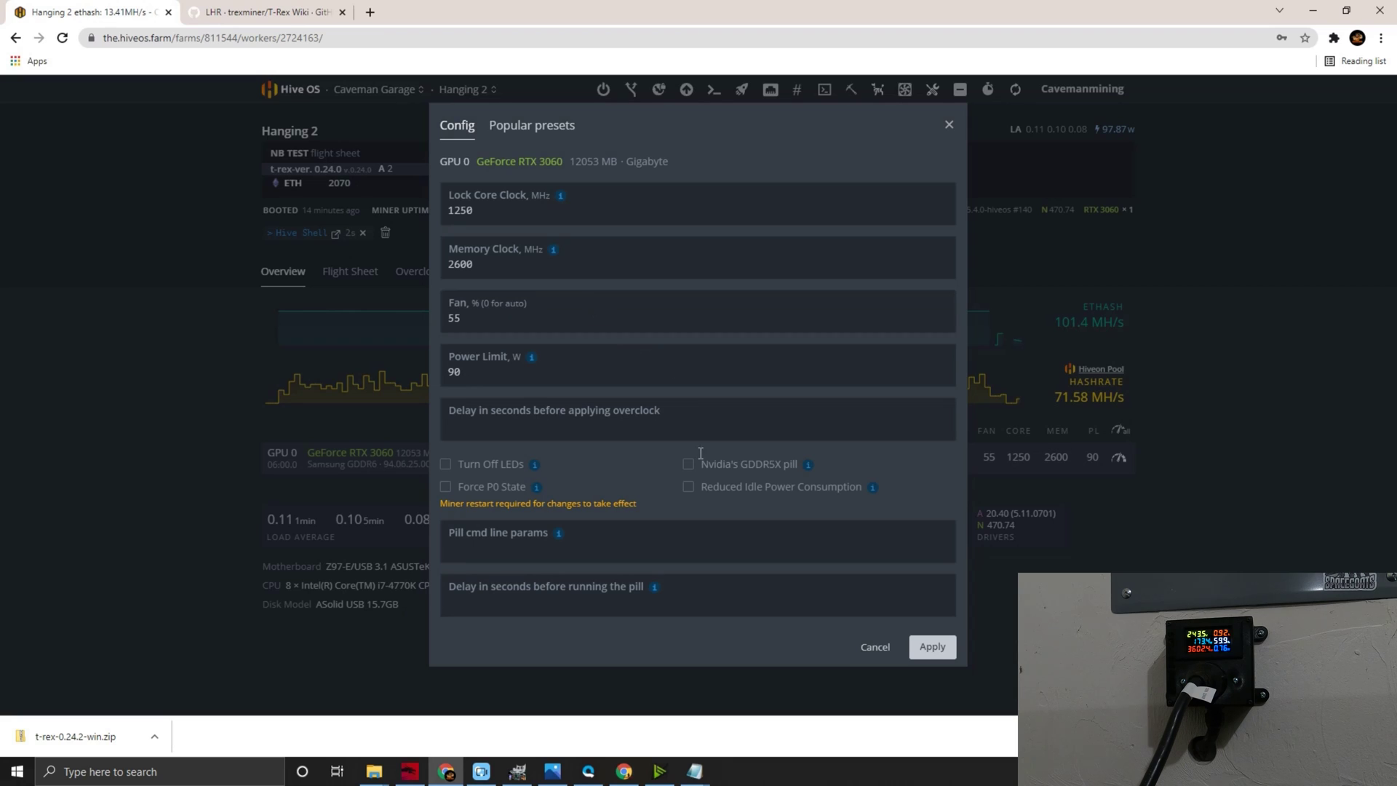
{"action": "left_click", "coordinate": [873, 647]}
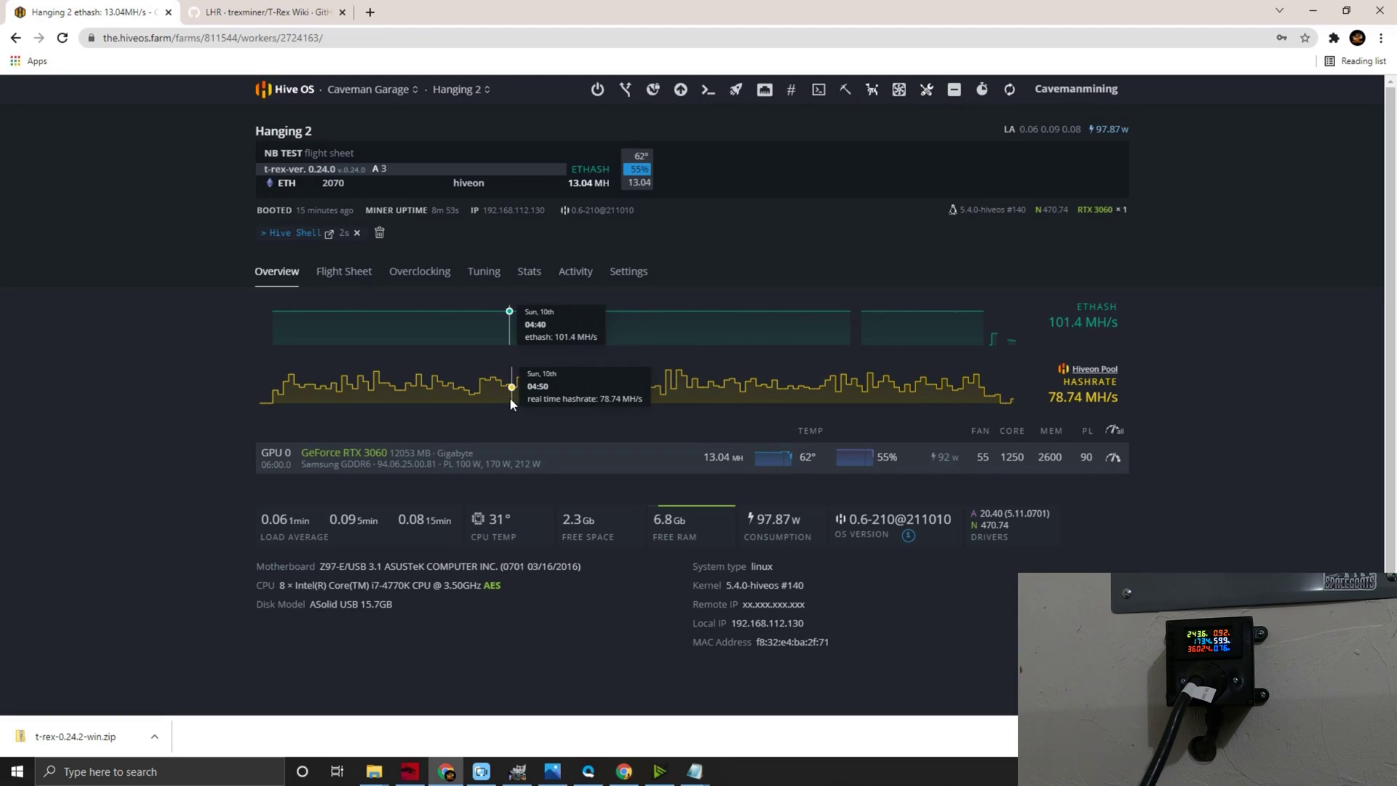
{"action": "left_click", "coordinate": [282, 236]}
{"action": "left_click", "coordinate": [448, 246]}
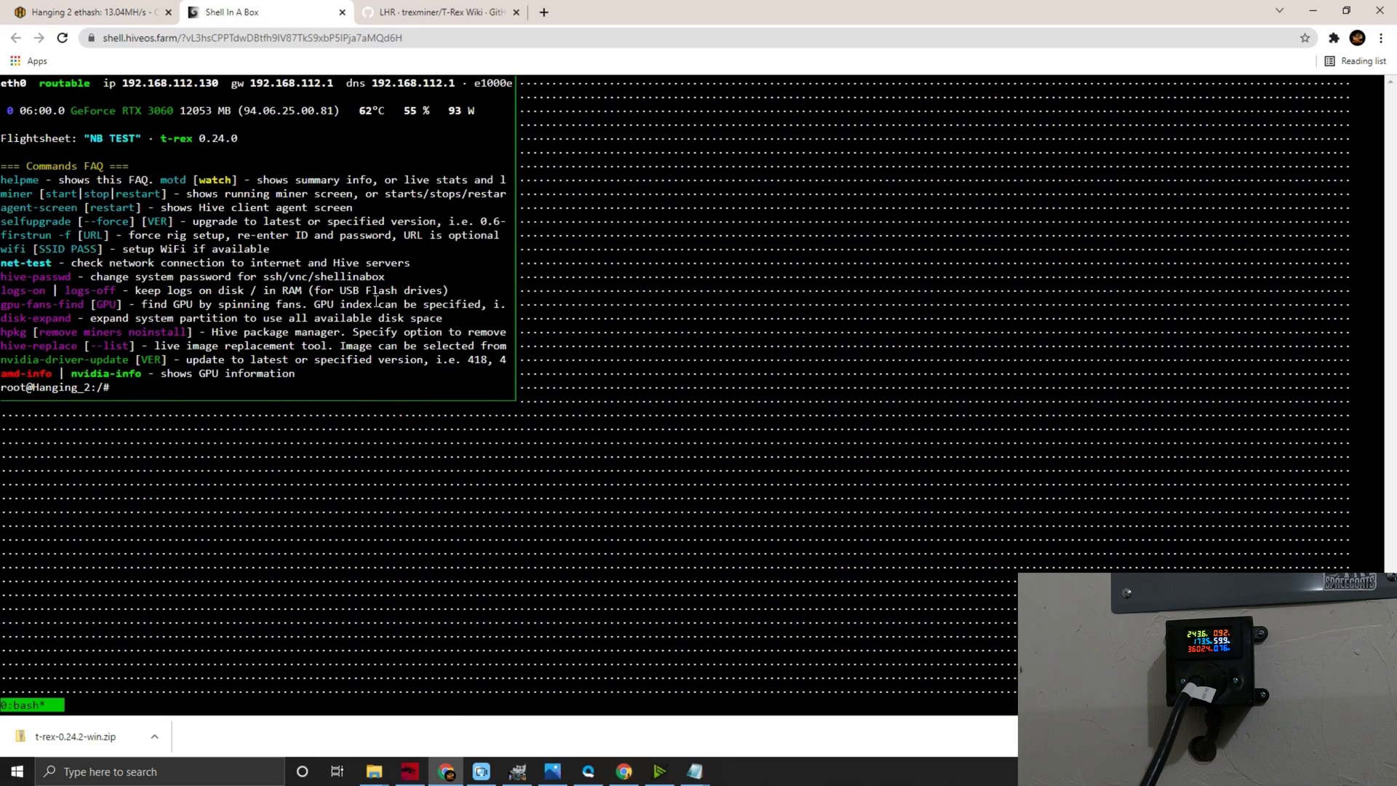
- Run miner to watch T-Rex dual-mine: about 13 MH/s ethash and 75 MH/s autolykos2
{"action": "type", "text": "miner"}
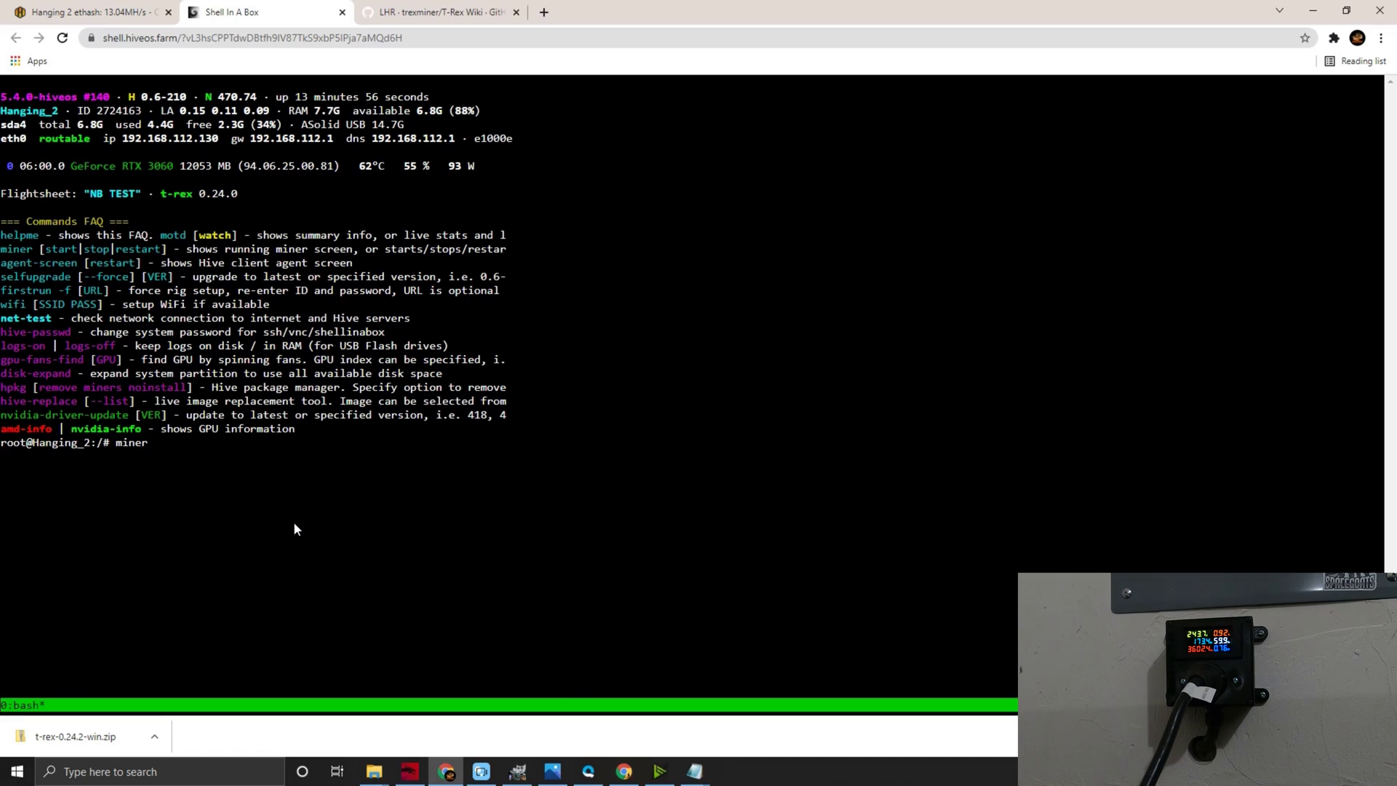
{"action": "key", "text": "Return"}
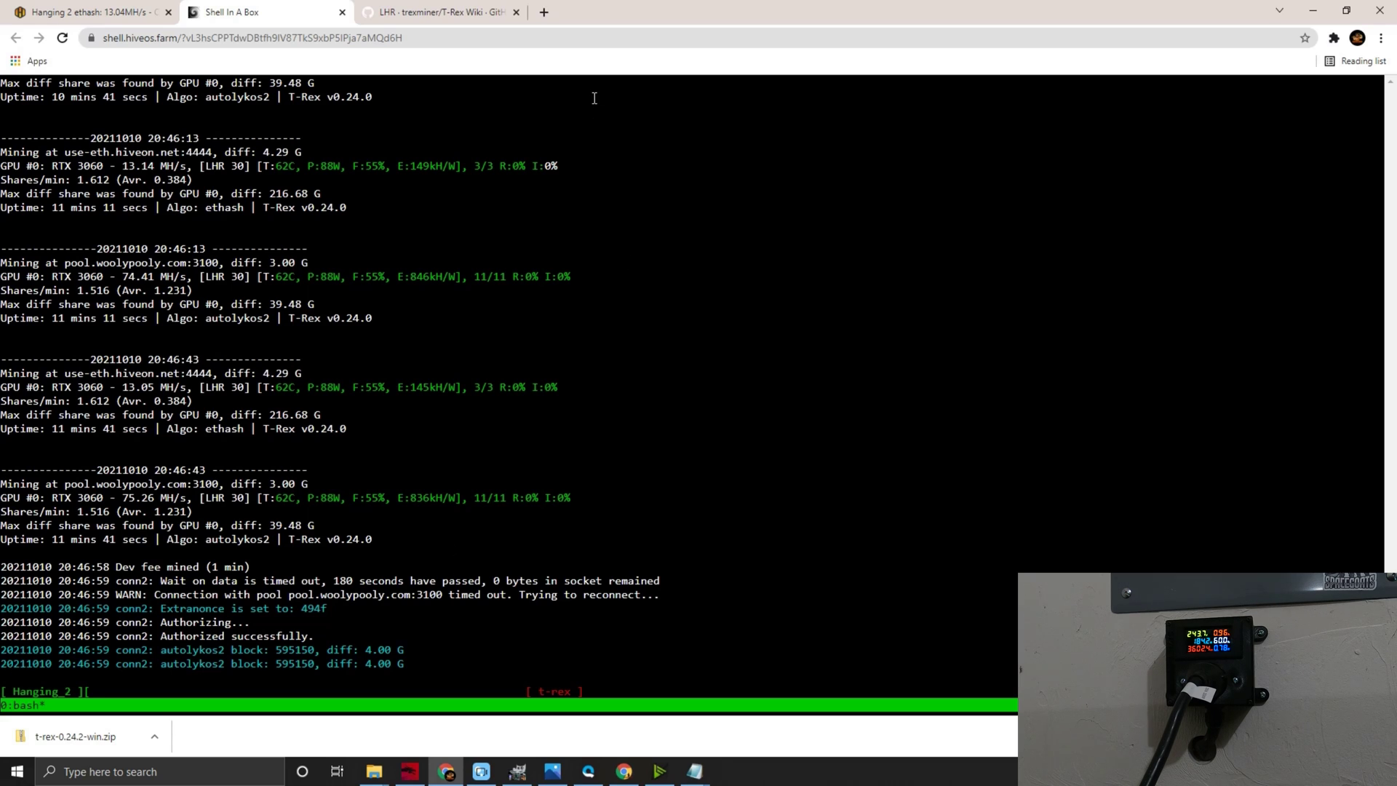
- Search Google for whattomine in a new tab and open the WhatToMine GPU calculator
{"action": "left_click", "coordinate": [548, 13]}
{"action": "type", "text": "what"}
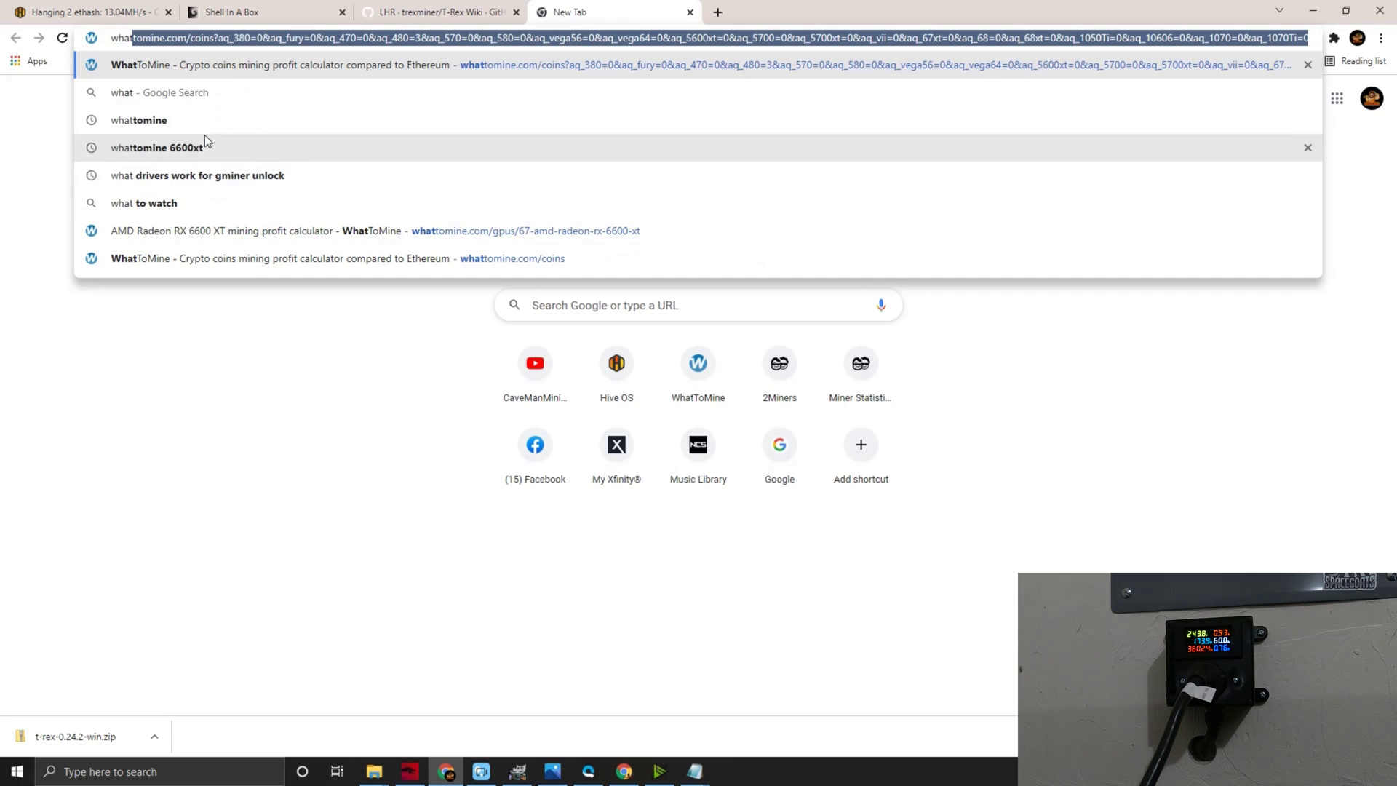
{"action": "left_click", "coordinate": [206, 145]}
{"action": "left_click", "coordinate": [243, 115]}
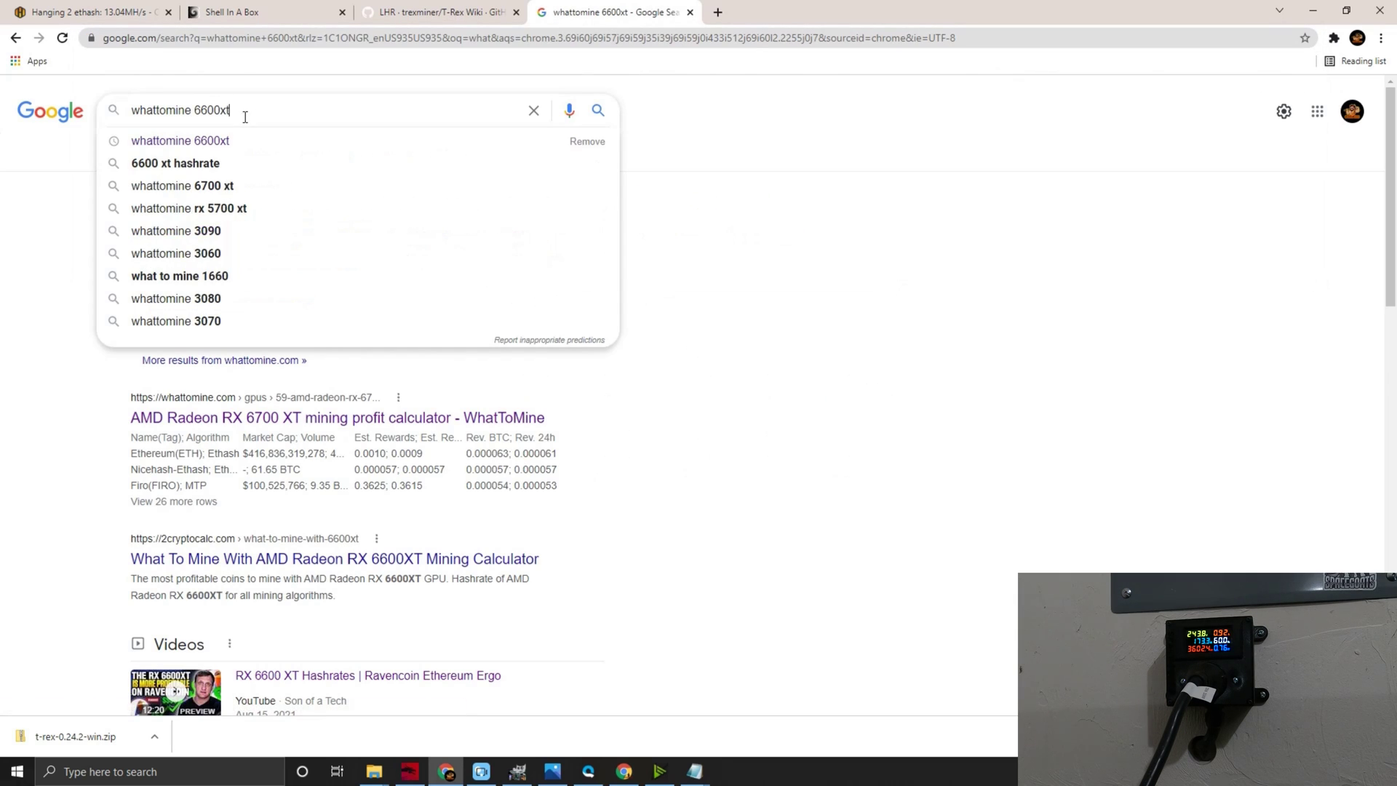
{"action": "key", "text": "BackSpace"}
{"action": "key", "text": "F12"}
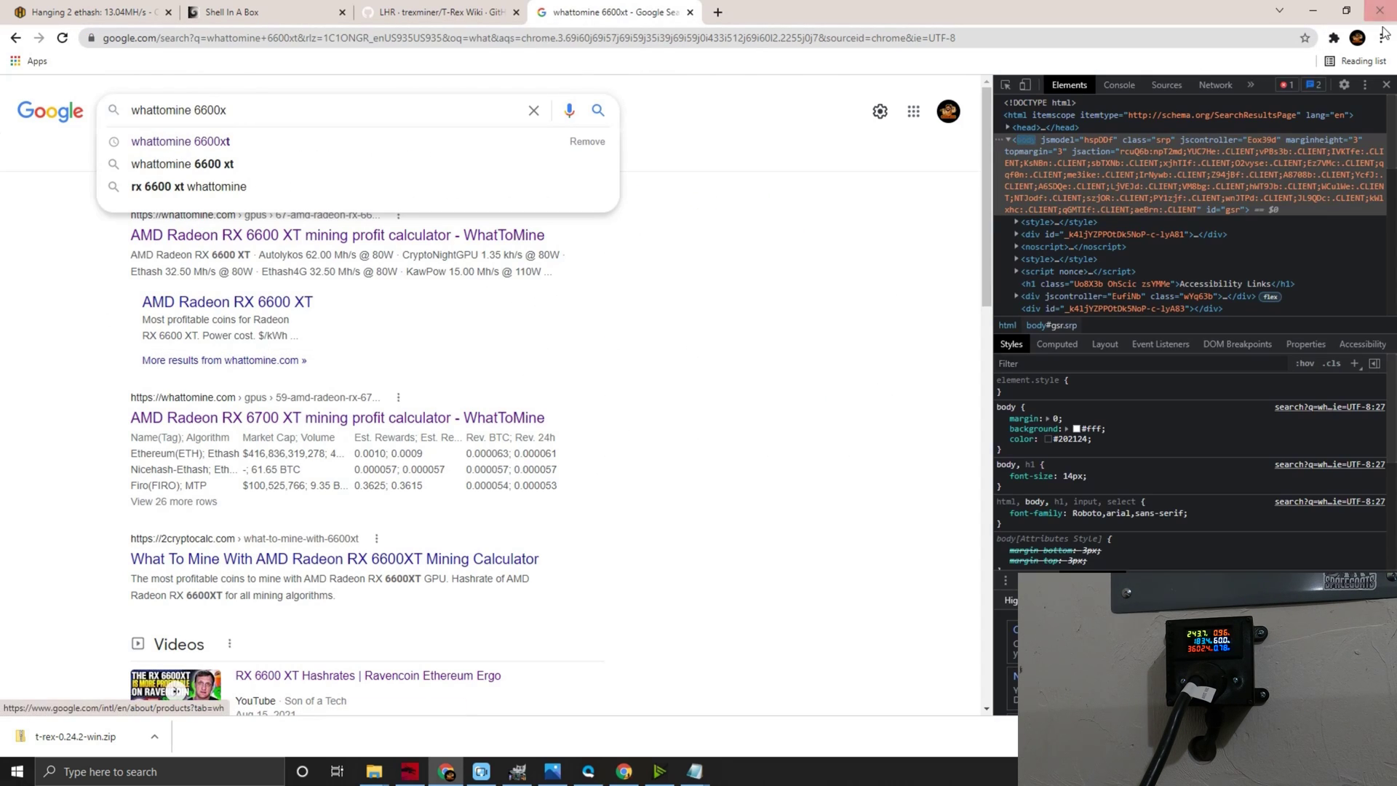
{"action": "left_click", "coordinate": [1388, 85]}
{"action": "key", "text": "BackSpace"}
{"action": "key", "text": "BackSpace"}
{"action": "key", "text": "BackSpace"}
{"action": "key", "text": "BackSpace"}
{"action": "key", "text": "BackSpace"}
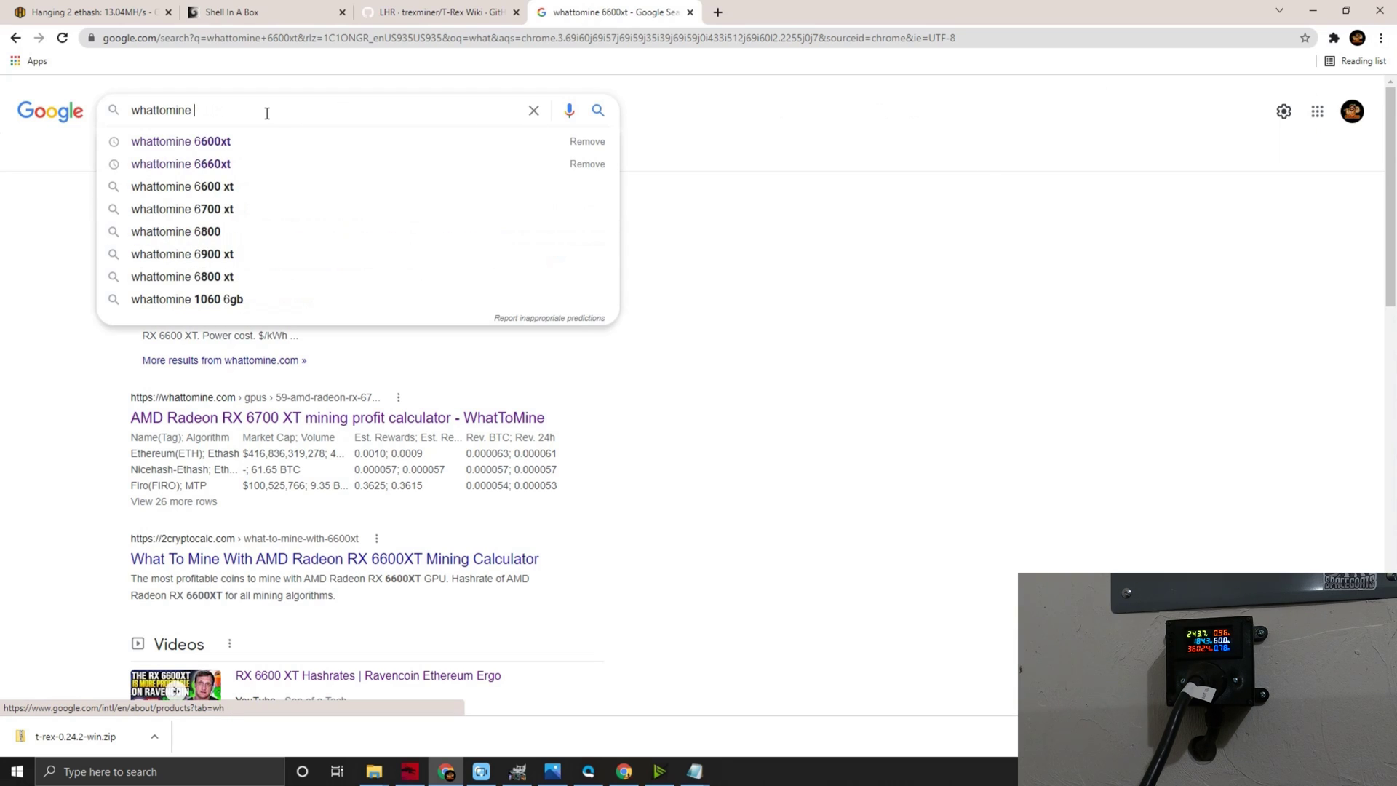
{"action": "key", "text": "Return"}
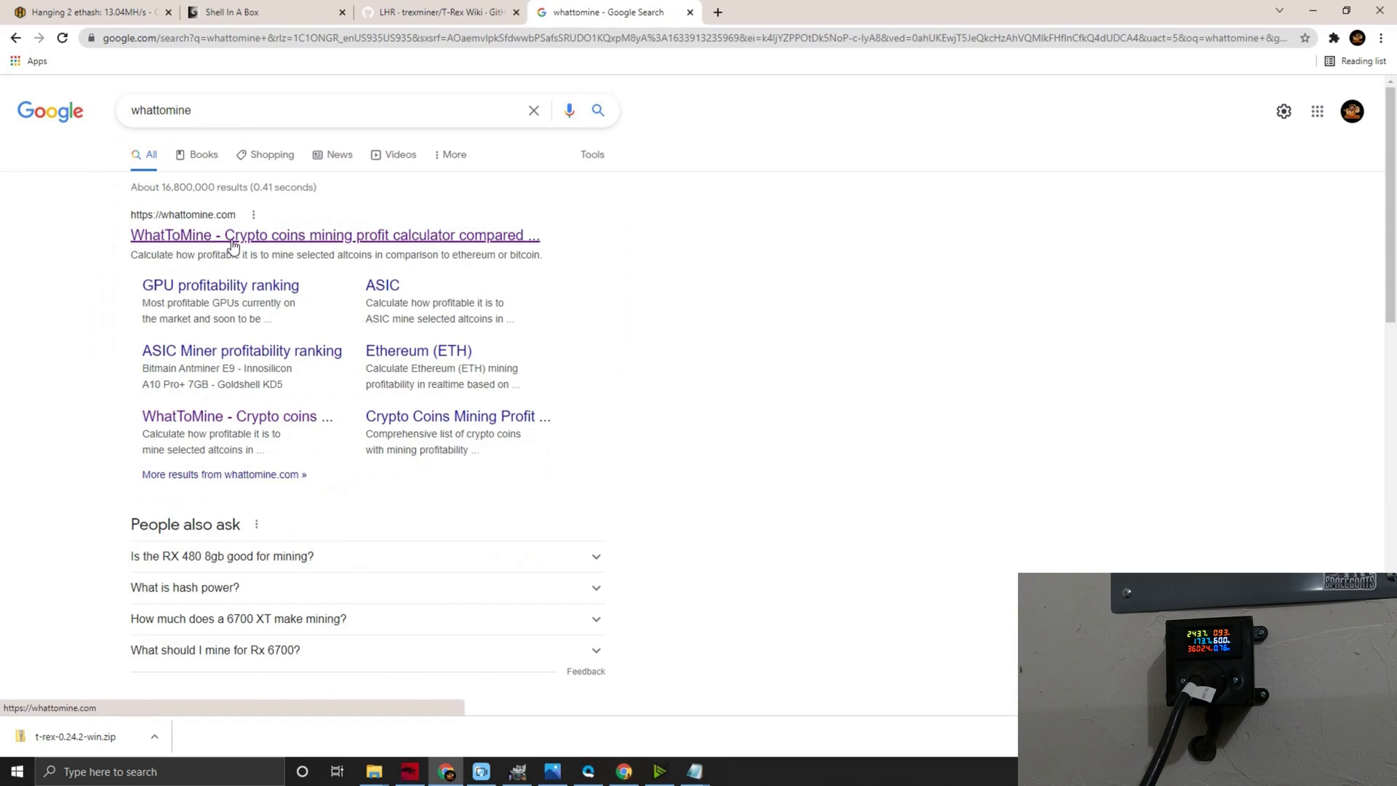
{"action": "left_click", "coordinate": [236, 242]}
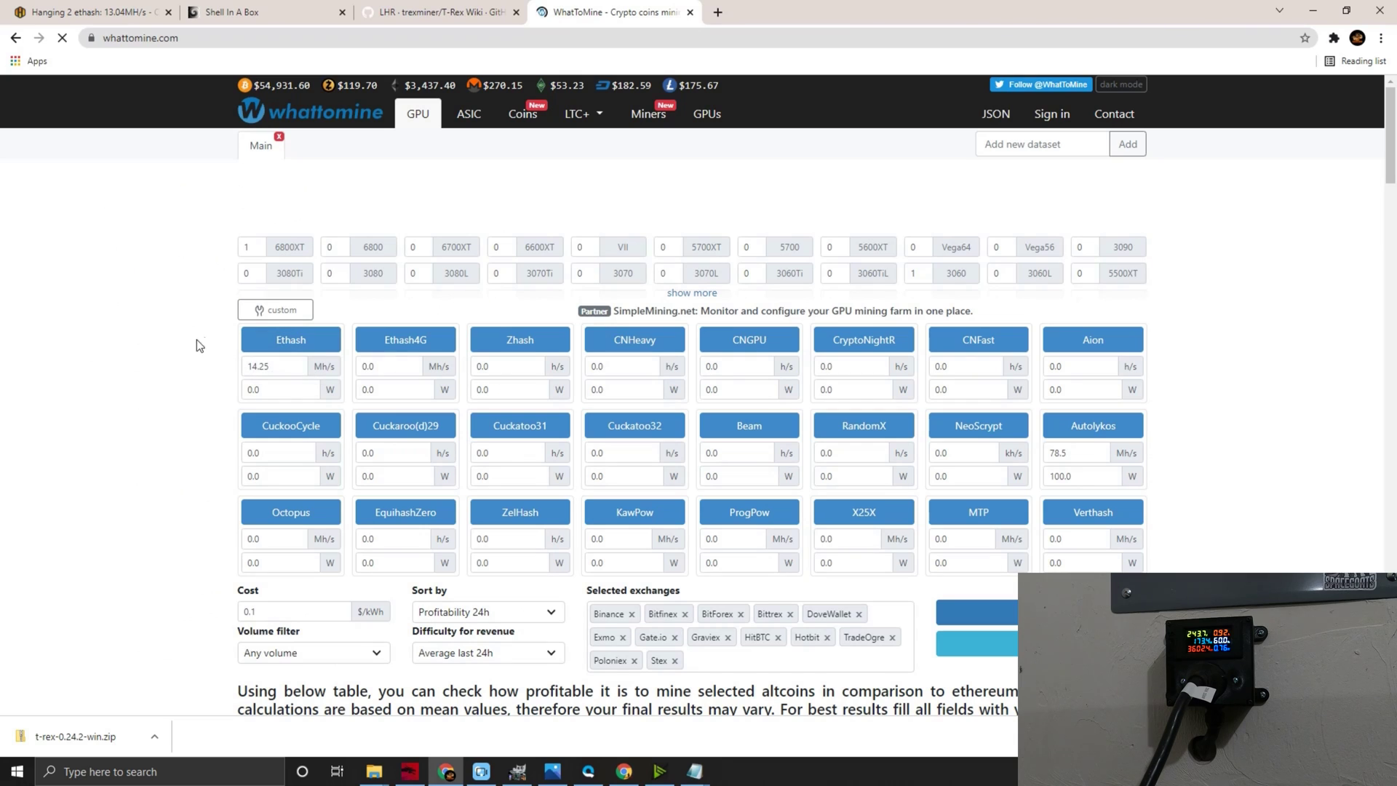
- Change WhatToMine's Ethash hashrate from 14.25 to 14 Mh/s, then return to the Hive Shell output
{"action": "left_click_drag", "start_coordinate": [298, 372], "coordinate": [168, 365]}
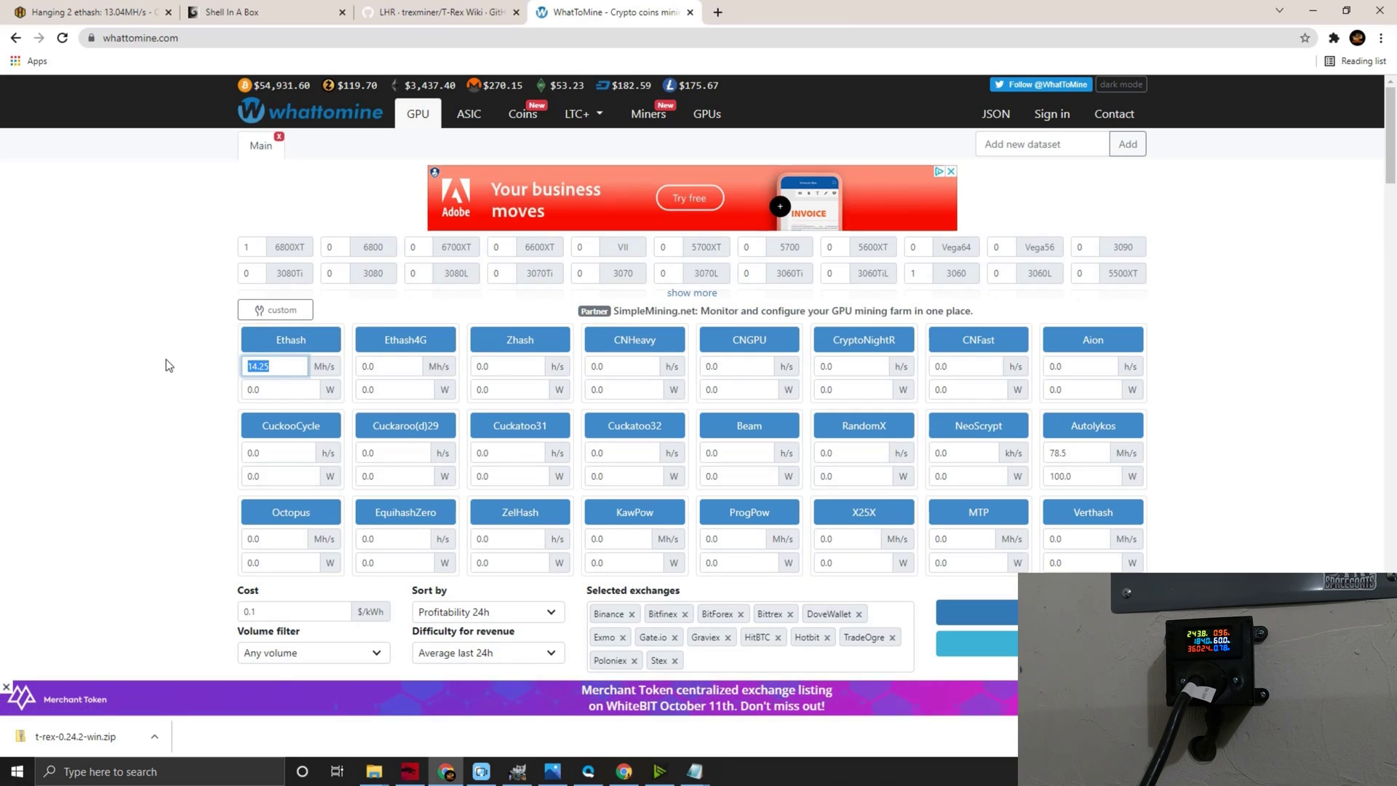
{"action": "type", "text": "14"}
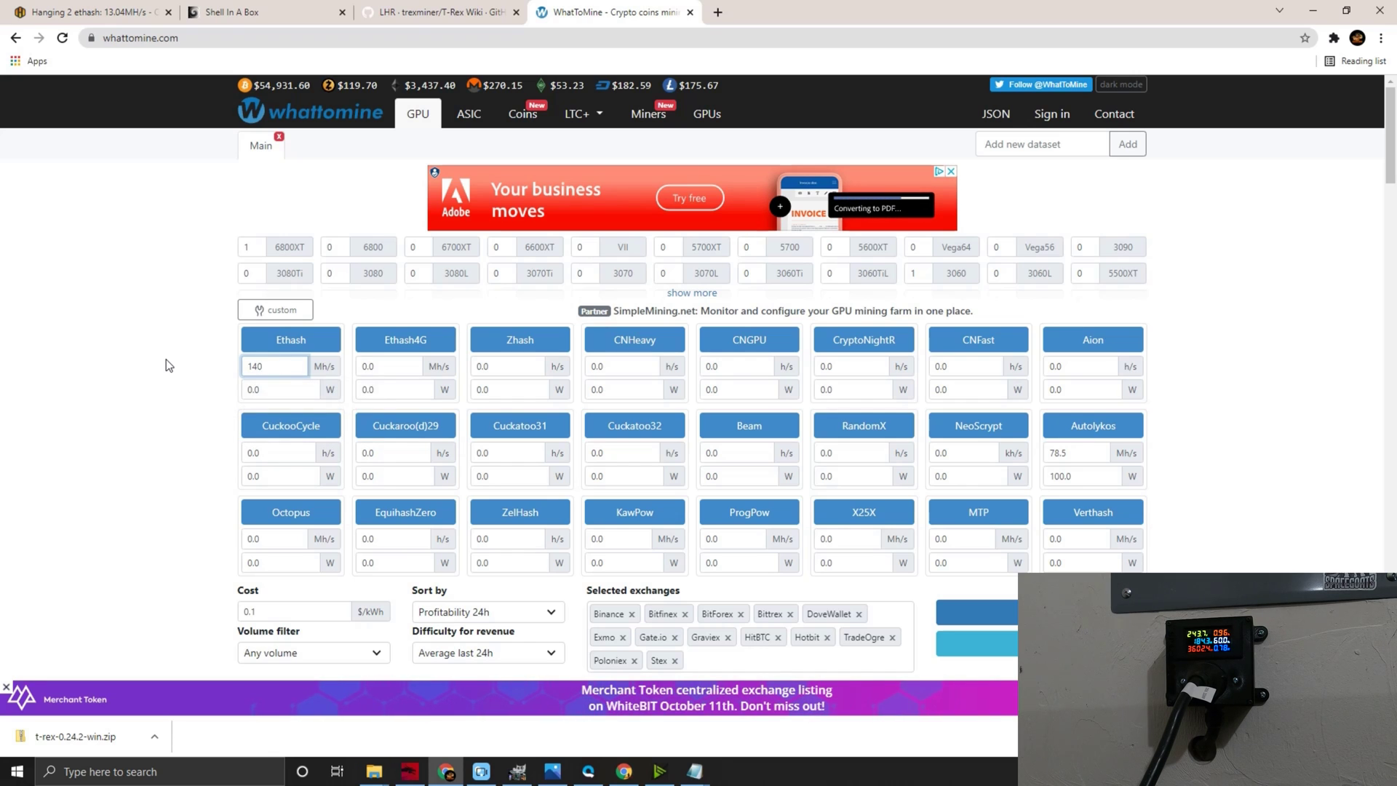
{"action": "left_click", "coordinate": [42, 422]}
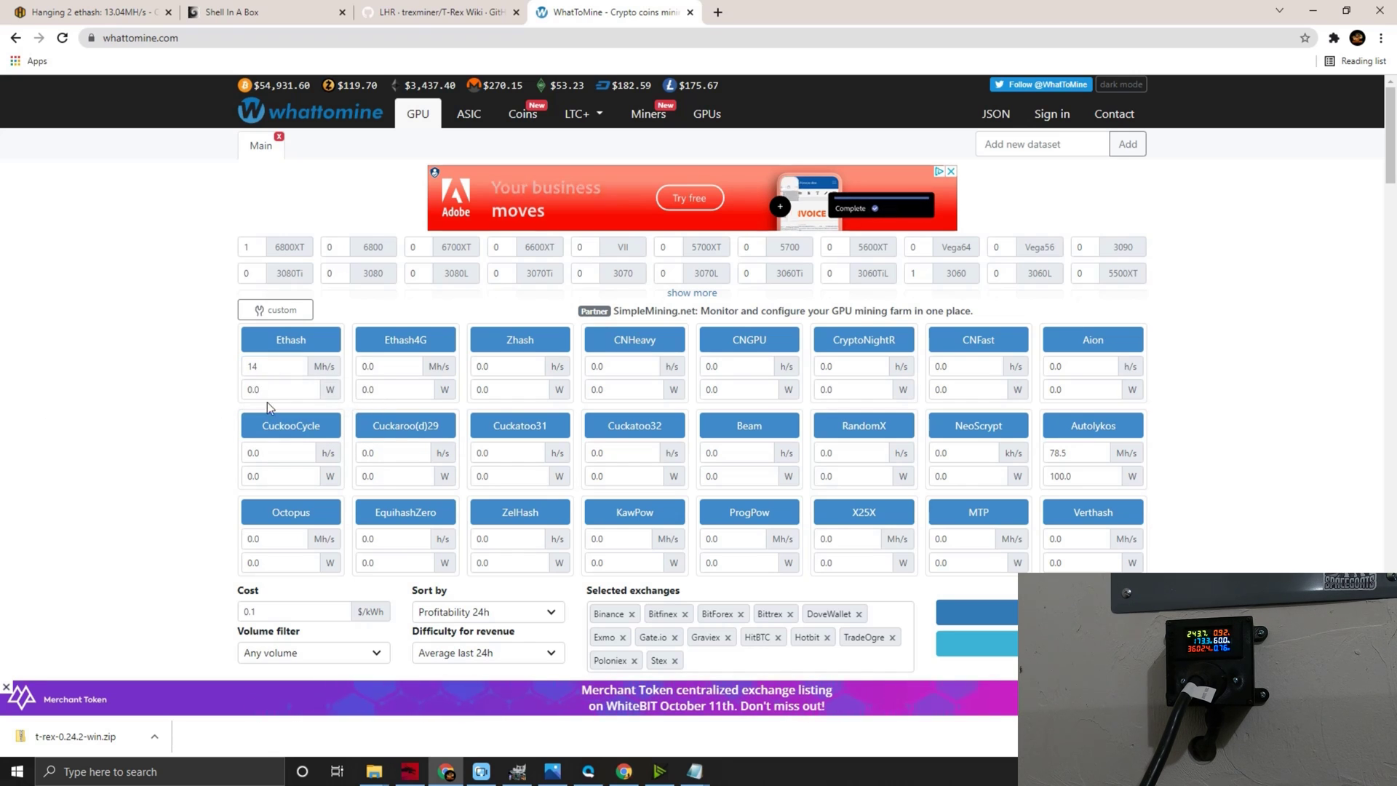
{"action": "left_click", "coordinate": [264, 10]}
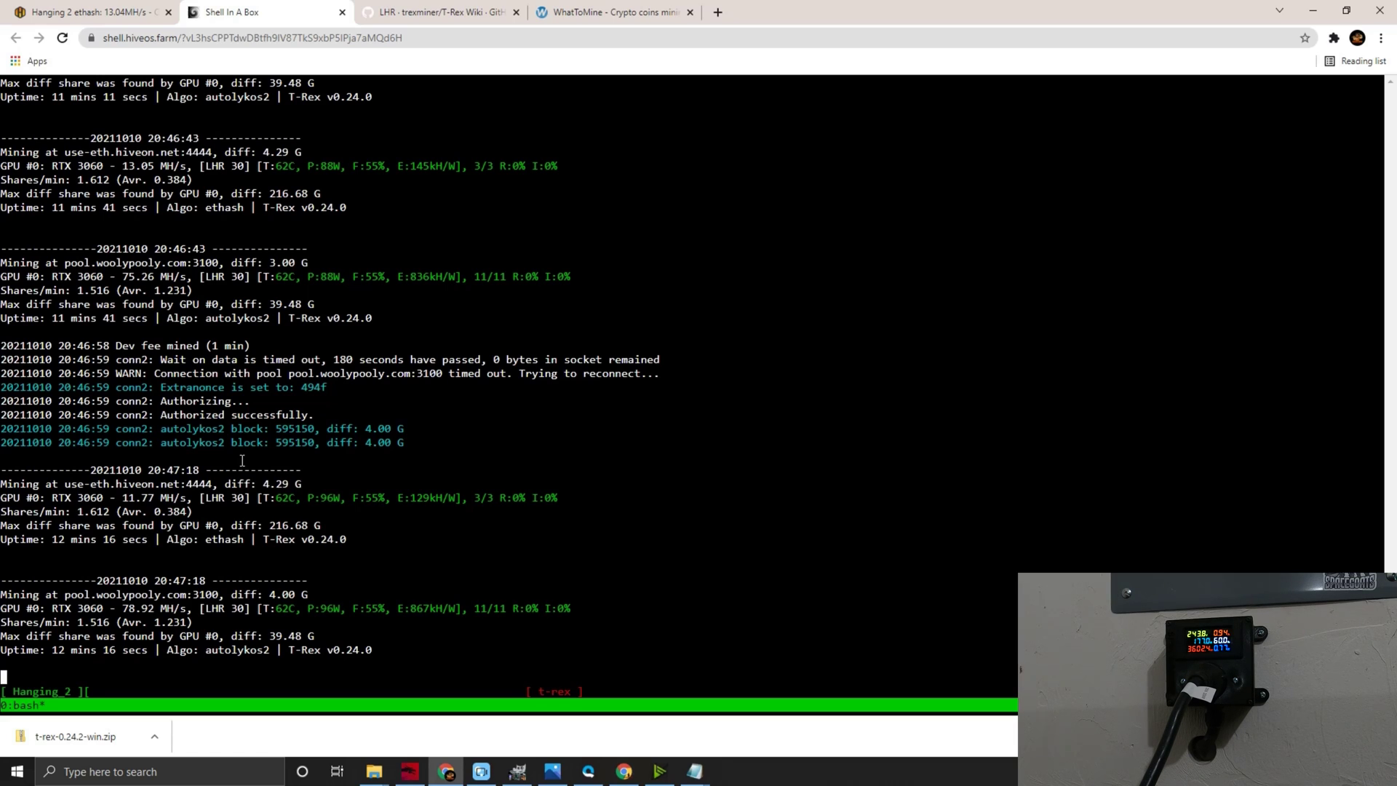
- Return to the WhatToMine calculator showing Ethash 14 Mh/s and Autolykos 78.5 Mh/s at 100.0 W
{"action": "left_click", "coordinate": [575, 13]}
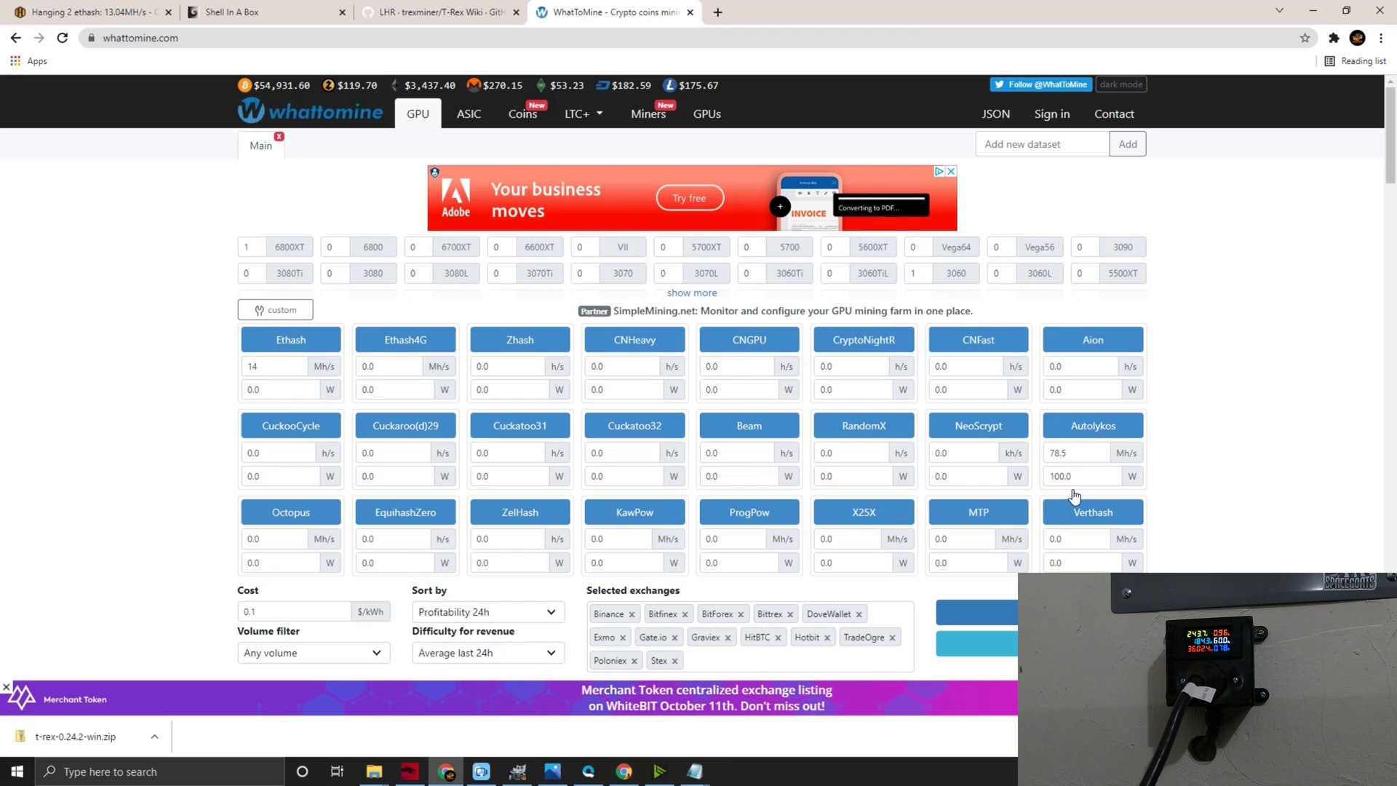
- Recalculate with Autolykos at 75 Mh/s and 180 W, then scroll to results showing Ergo at 125%
{"action": "double_click", "coordinate": [1087, 456]}
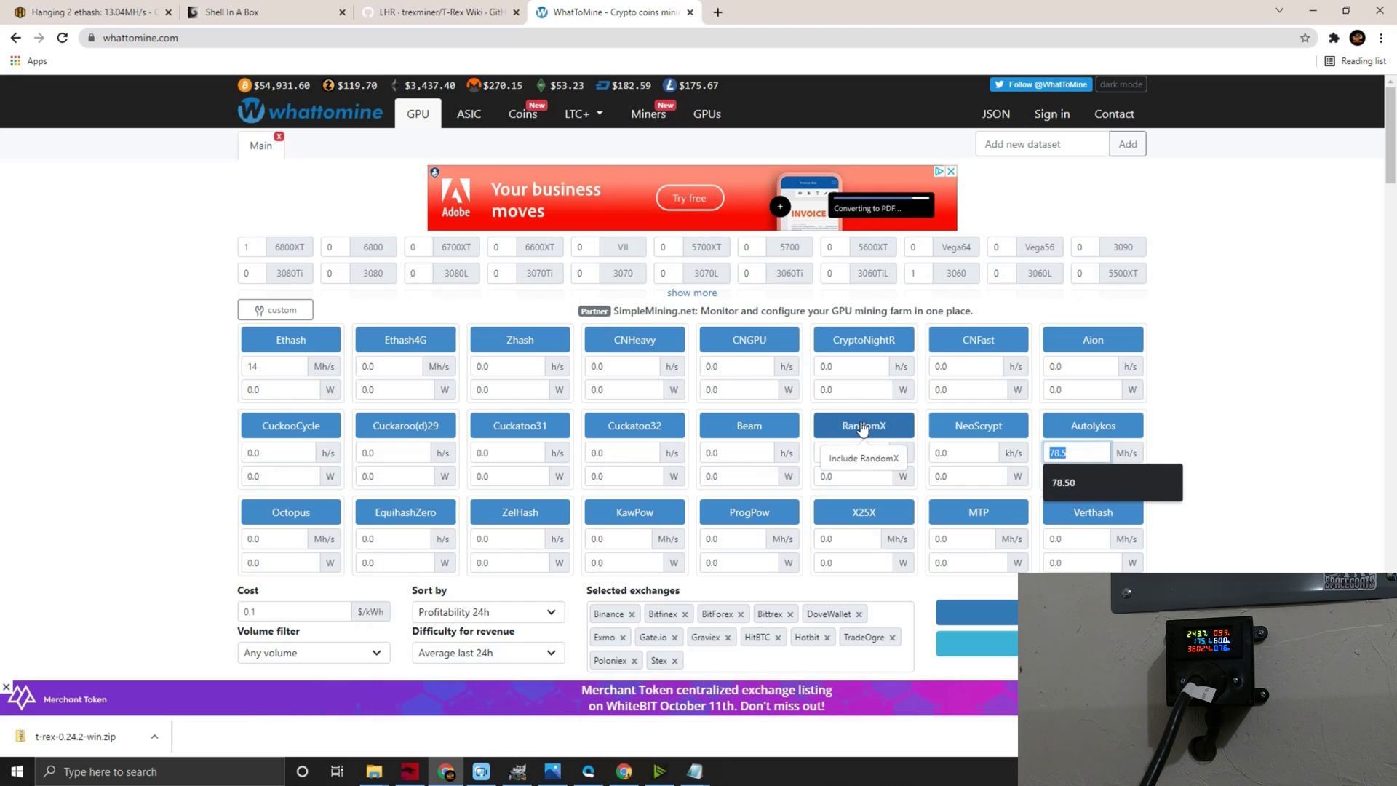
{"action": "type", "text": "75"}
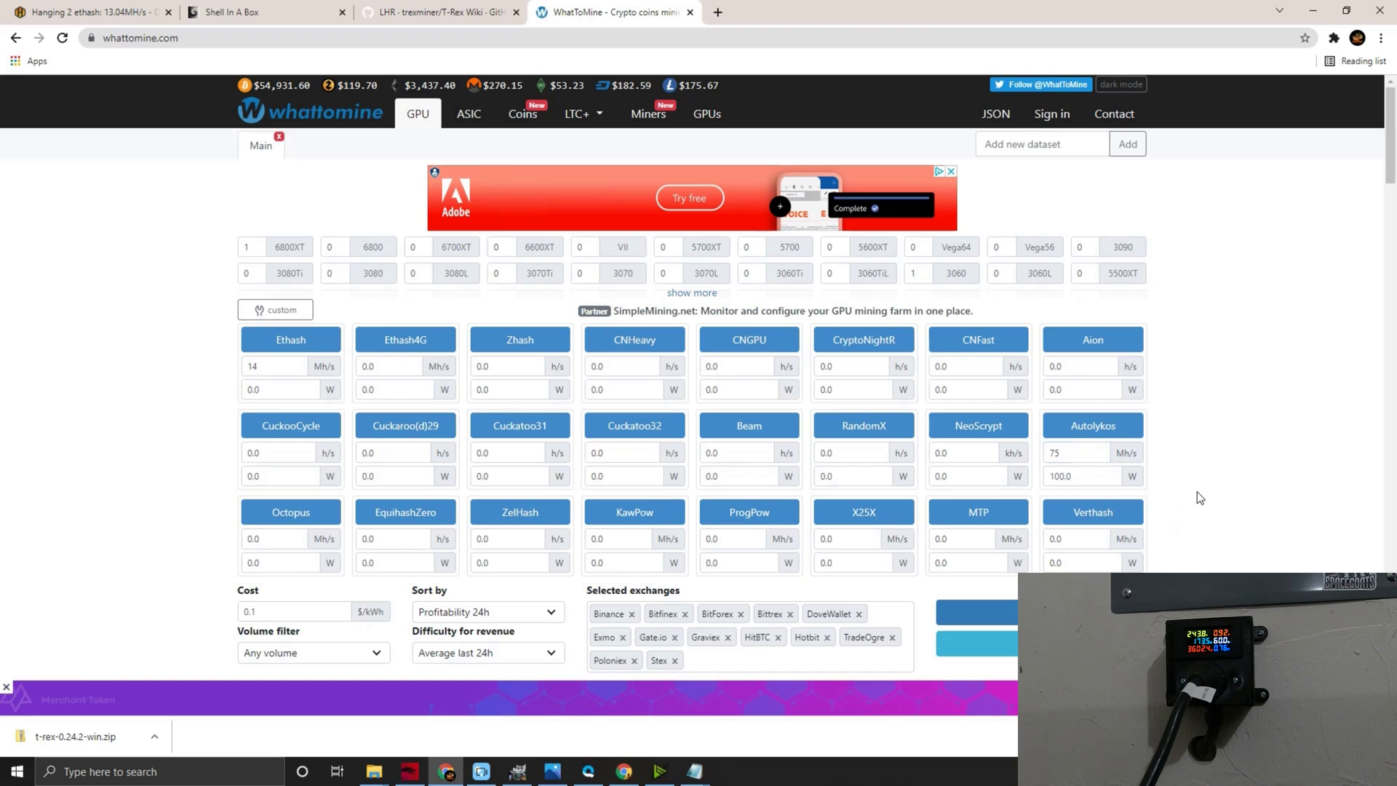
{"action": "key", "text": "Tab"}
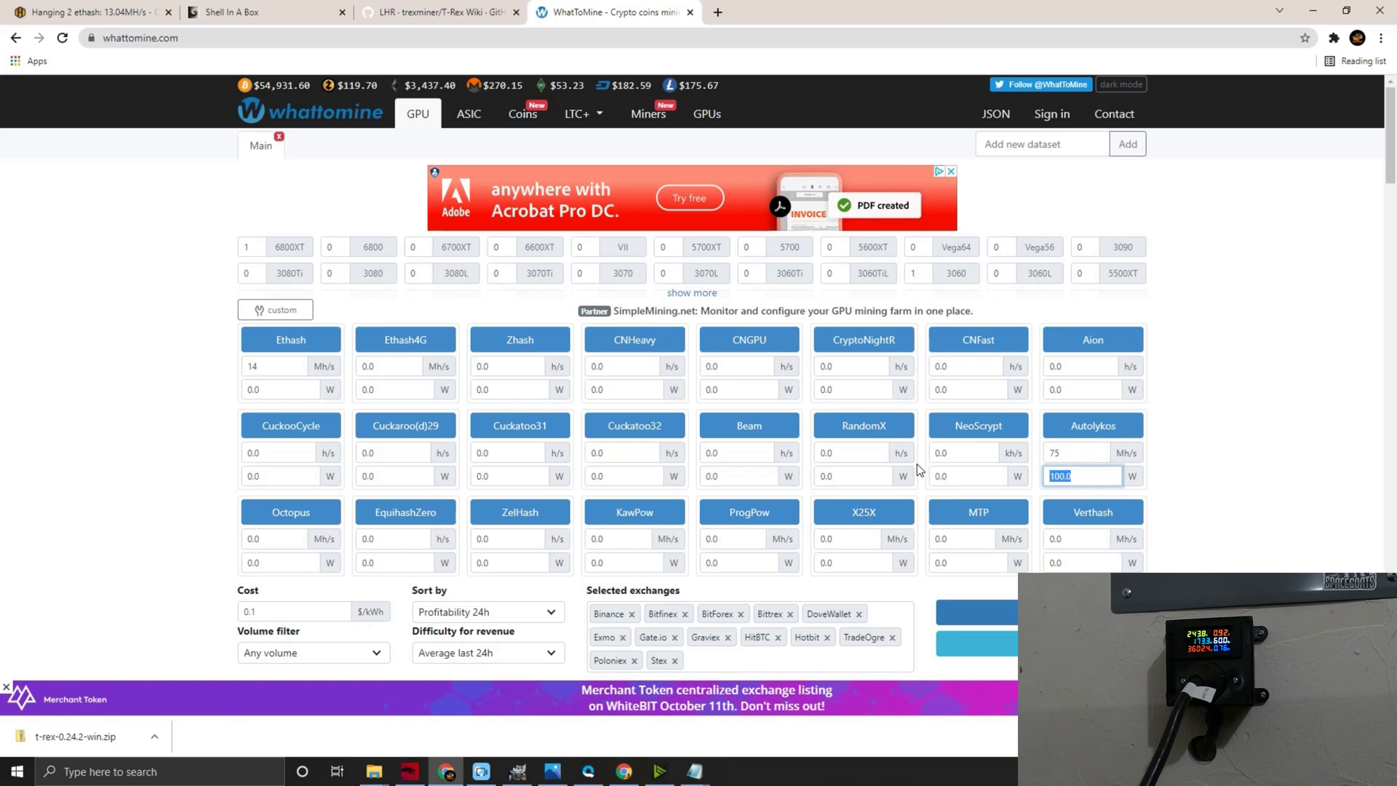
{"action": "type", "text": "180"}
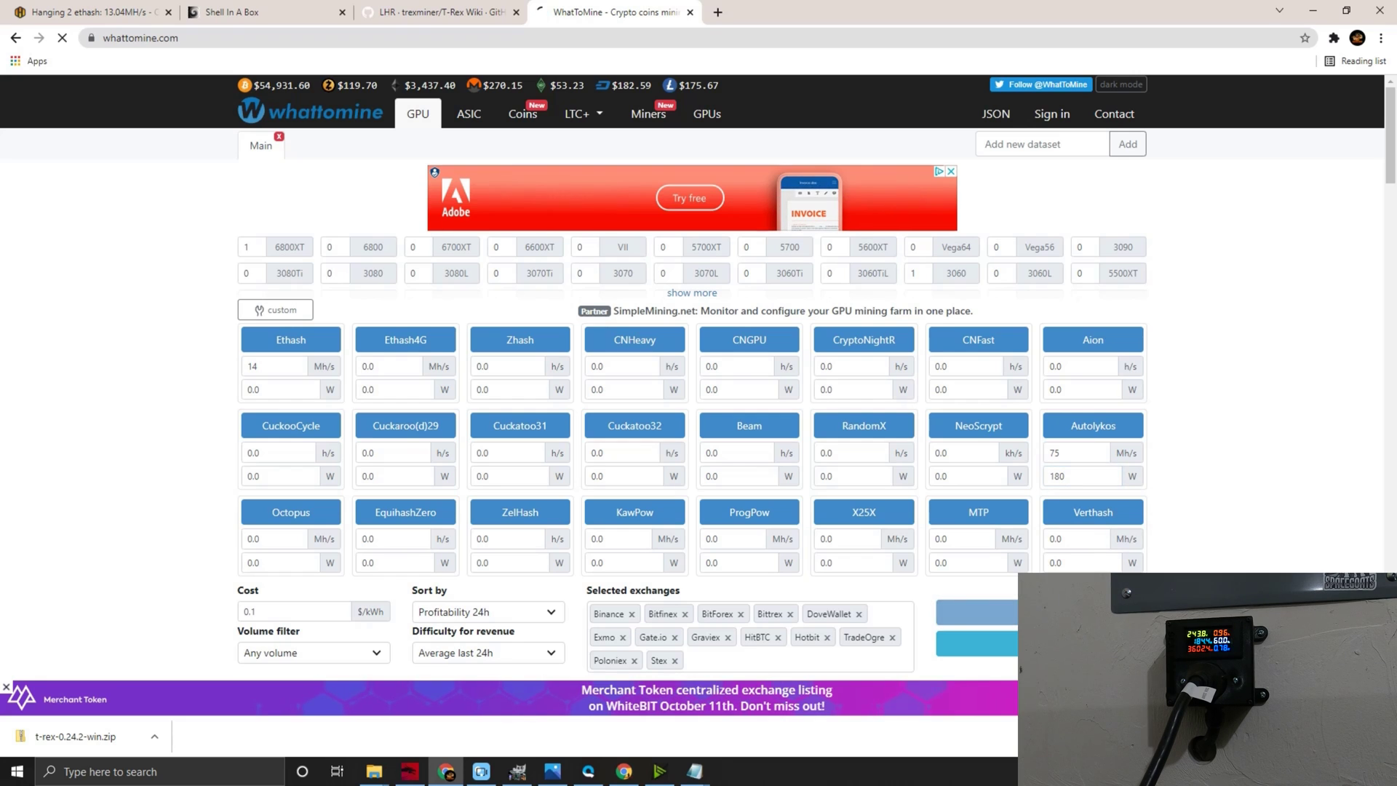
{"action": "key", "text": "Return"}
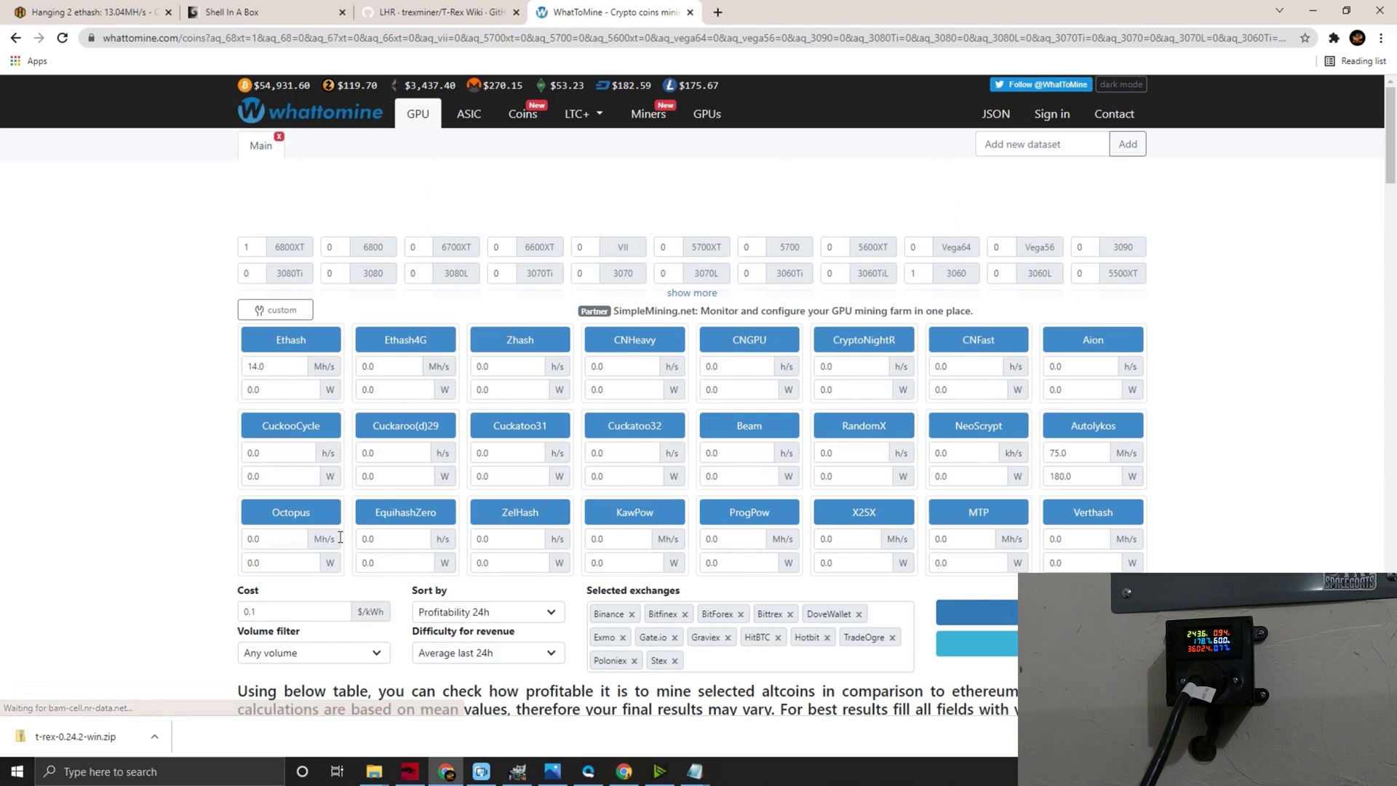
{"action": "scroll", "coordinate": [186, 487], "scroll_direction": "down", "scroll_amount": 5}
{"action": "scroll", "coordinate": [172, 466], "scroll_direction": "down", "scroll_amount": 2}
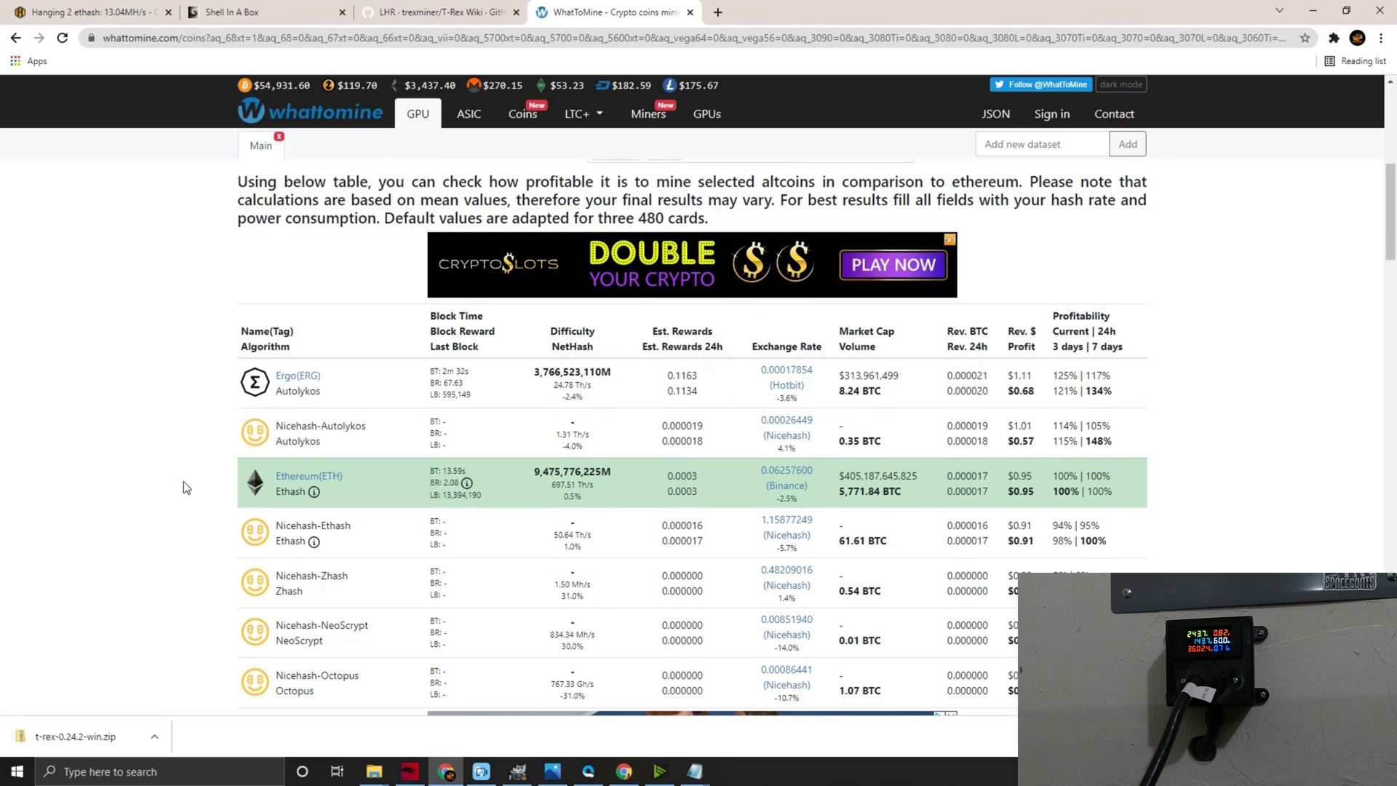
- Launch Windows Calculator and position it to the left over the WhatToMine page
{"action": "left_click", "coordinate": [18, 770]}
{"action": "type", "text": "calc"}
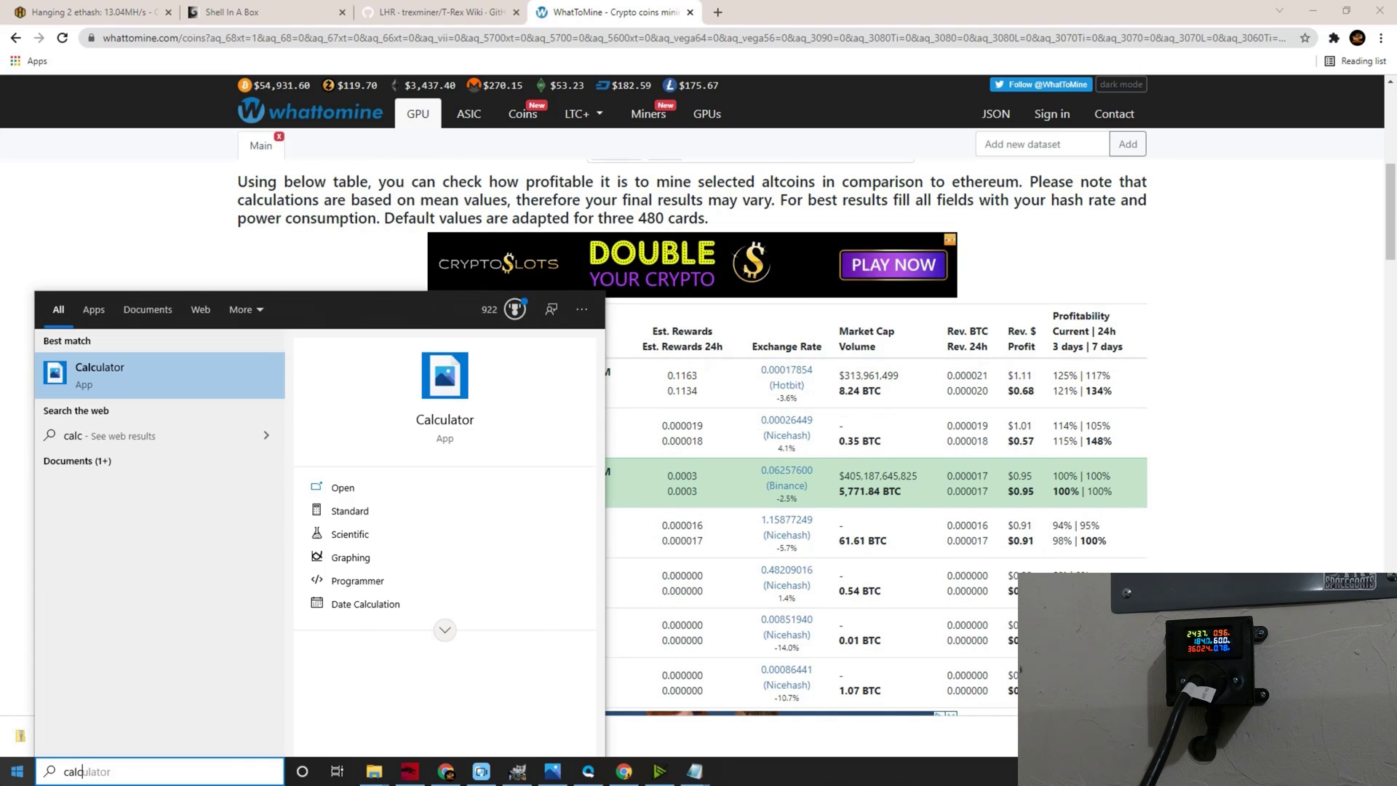
{"action": "key", "text": "Return"}
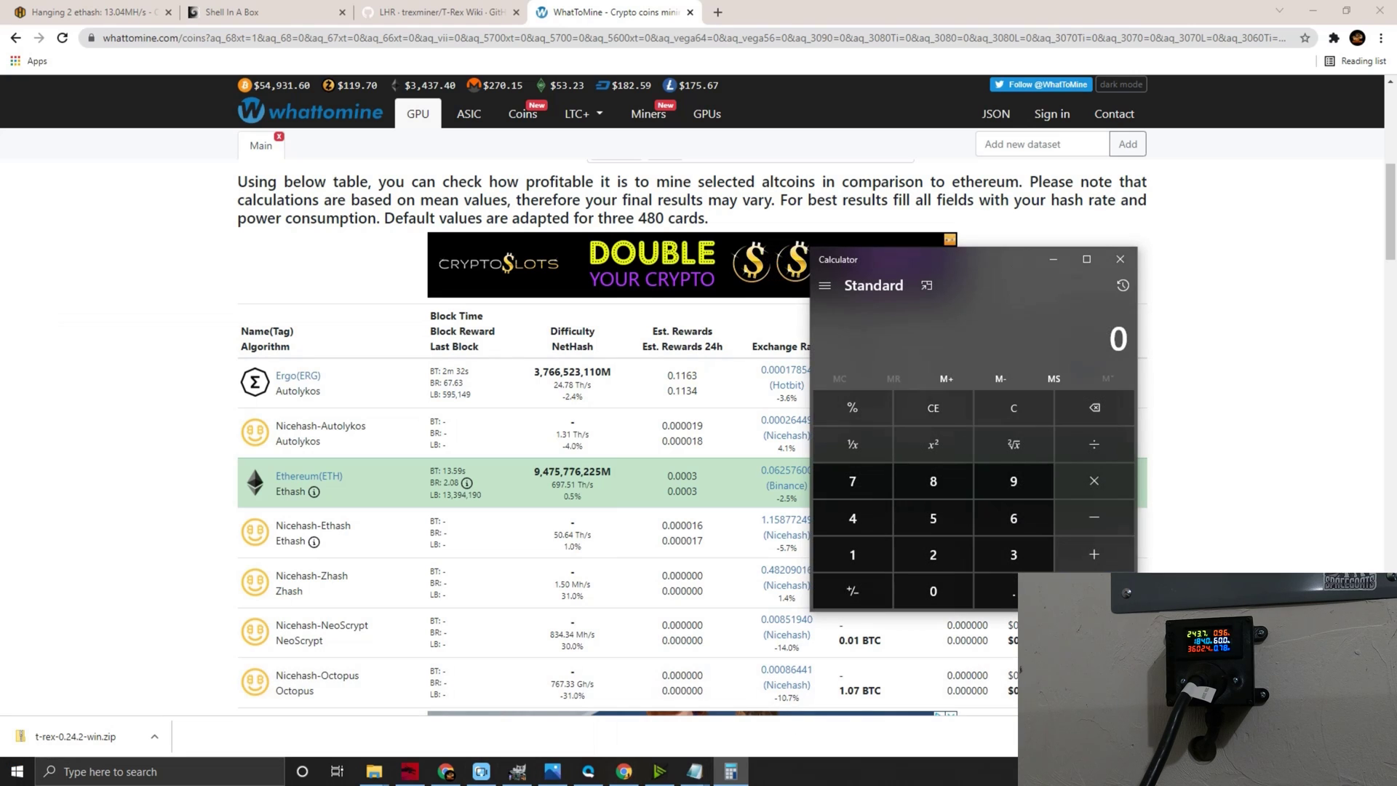
{"action": "left_click_drag", "start_coordinate": [997, 260], "coordinate": [666, 288]}
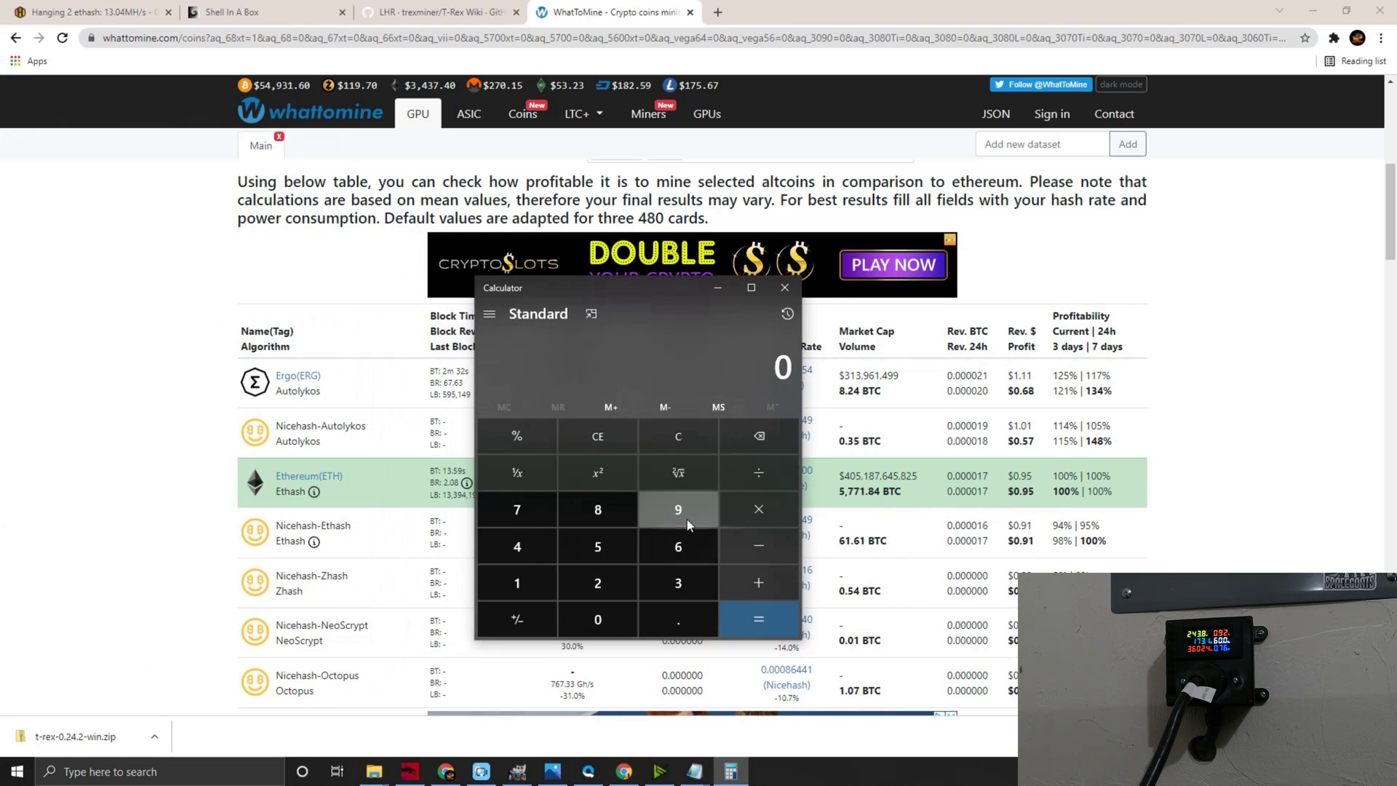
- Add the ETH and Ergo daily profits: 0.95 + 0.68 = 1.63
{"action": "left_click", "coordinate": [665, 621]}
{"action": "left_click", "coordinate": [677, 510]}
{"action": "left_click", "coordinate": [617, 545]}
{"action": "left_click", "coordinate": [733, 582]}
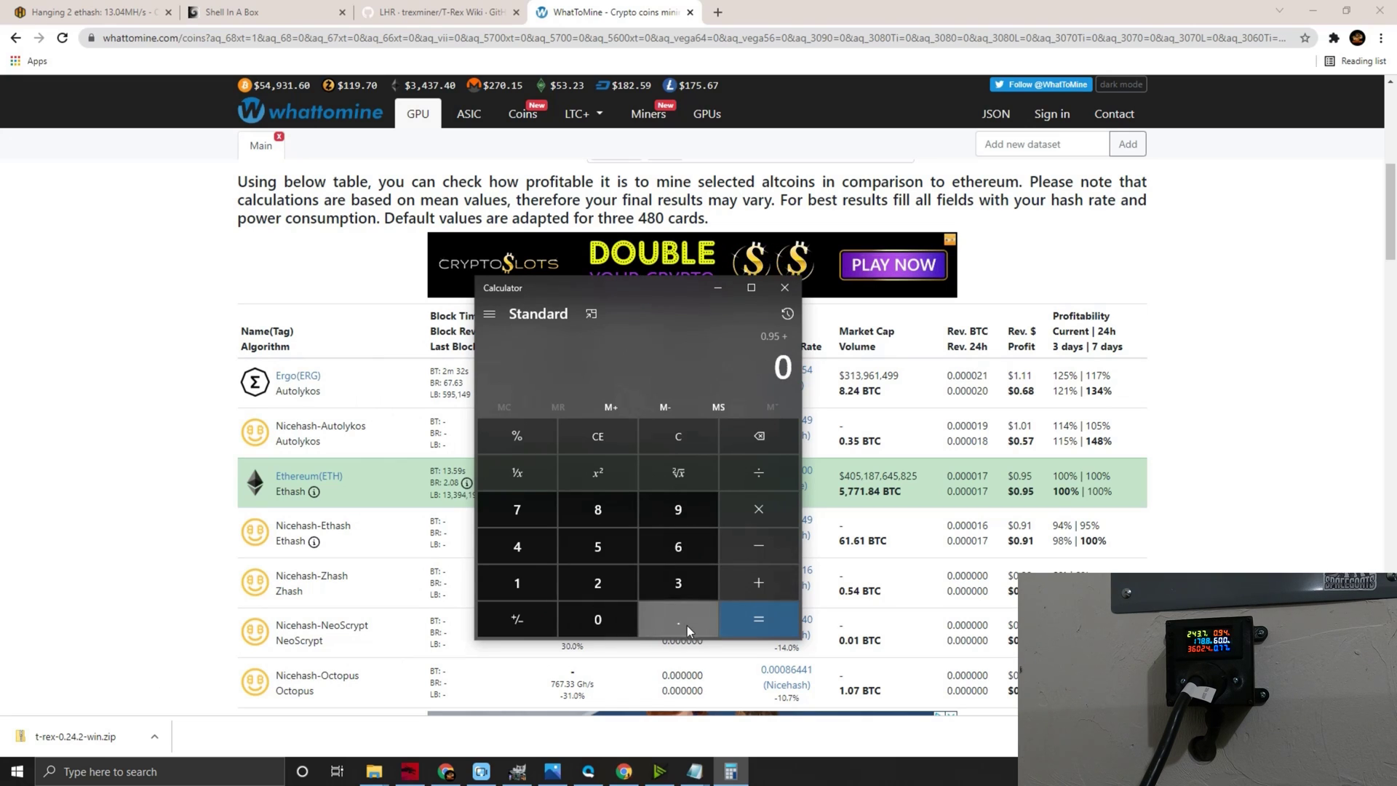
{"action": "left_click", "coordinate": [595, 622]}
{"action": "left_click", "coordinate": [684, 624]}
{"action": "left_click", "coordinate": [684, 550]}
{"action": "left_click", "coordinate": [617, 511]}
{"action": "left_click", "coordinate": [732, 610]}
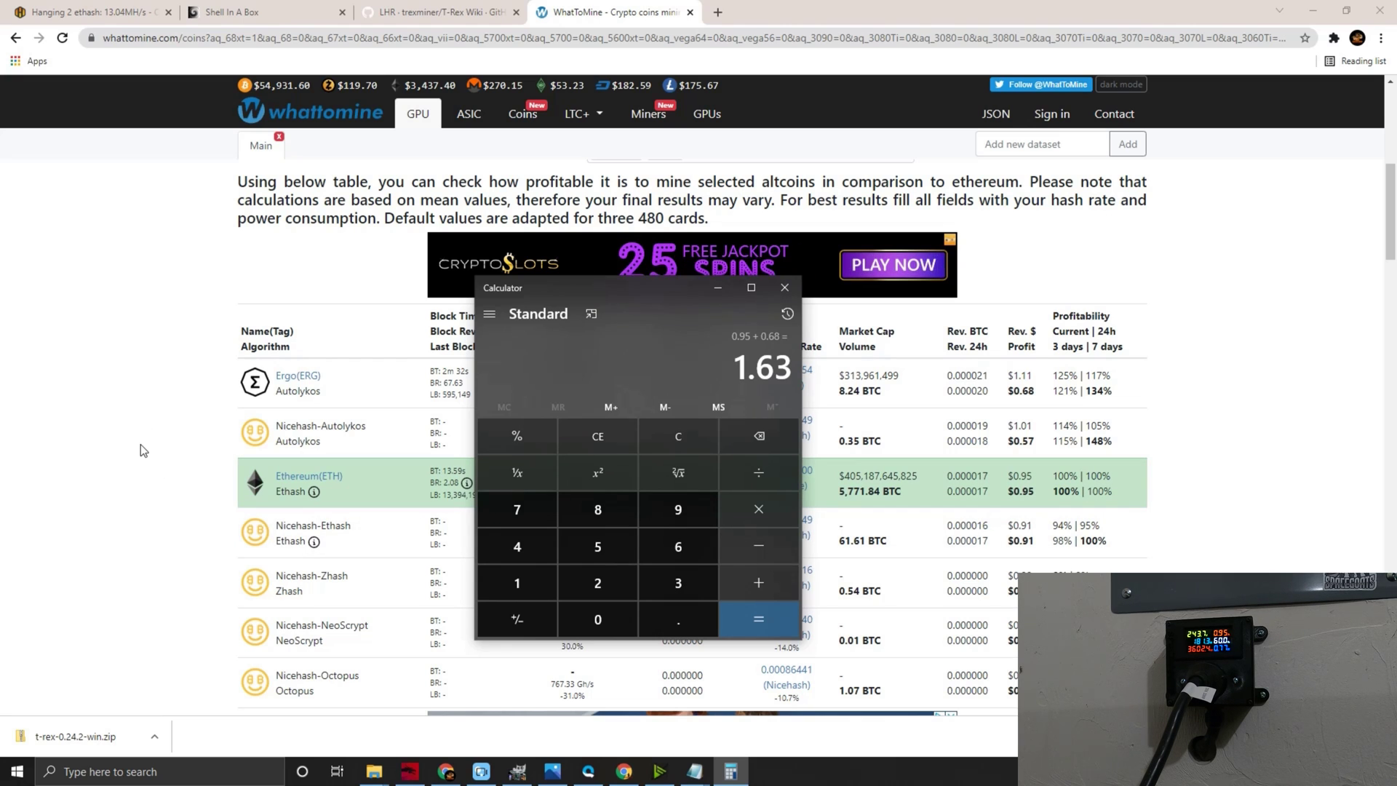
- Set the Ethash hashrate to 40 and clear the Autolykos hashrate and power fields
{"action": "scroll", "coordinate": [139, 449], "scroll_direction": "up", "scroll_amount": 7}
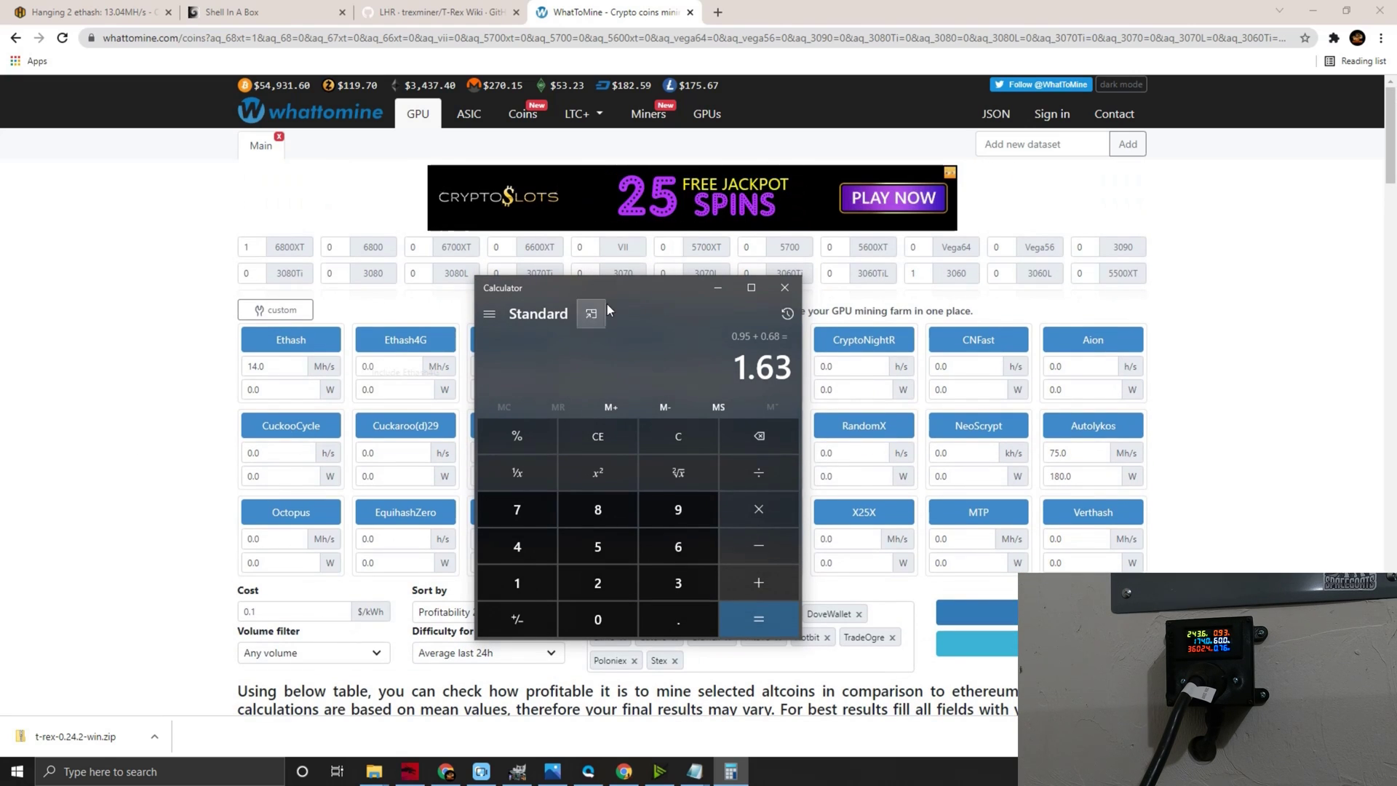
{"action": "left_click_drag", "start_coordinate": [649, 288], "coordinate": [688, 281]}
{"action": "double_click", "coordinate": [266, 366]}
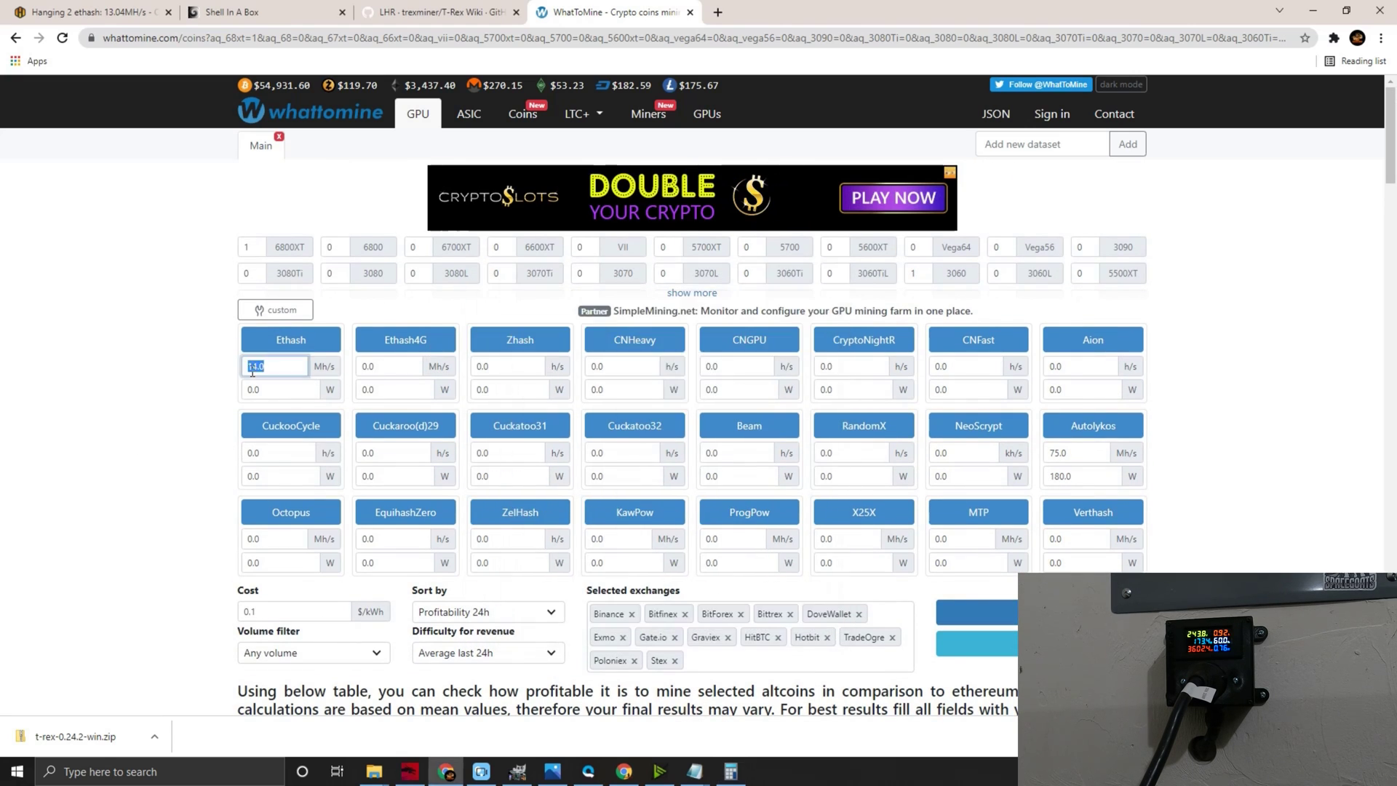
{"action": "type", "text": "40"}
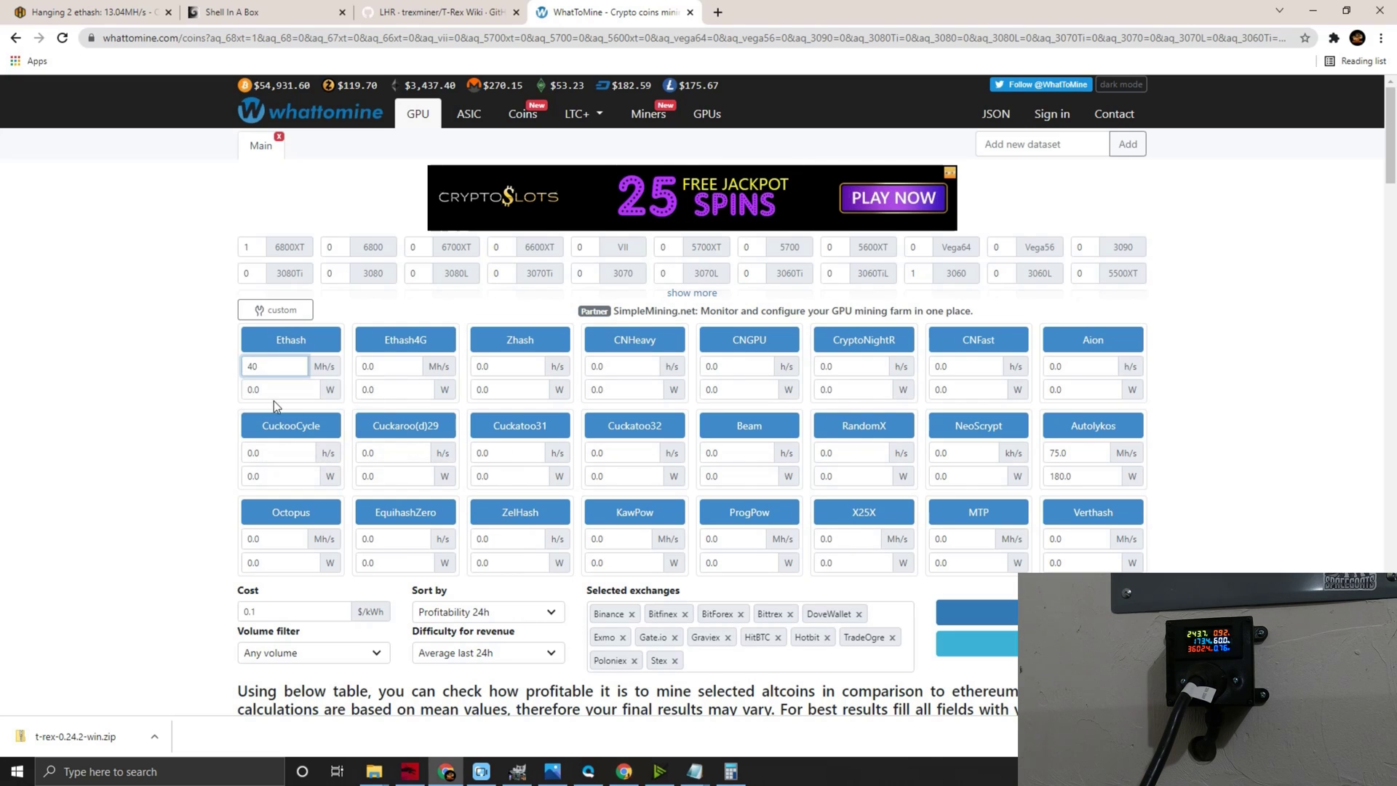
{"action": "left_click", "coordinate": [1080, 459]}
{"action": "key", "text": "ctrl+a"}
{"action": "key", "text": "BackSpace"}
{"action": "key", "text": "Tab"}
{"action": "key", "text": "BackSpace"}
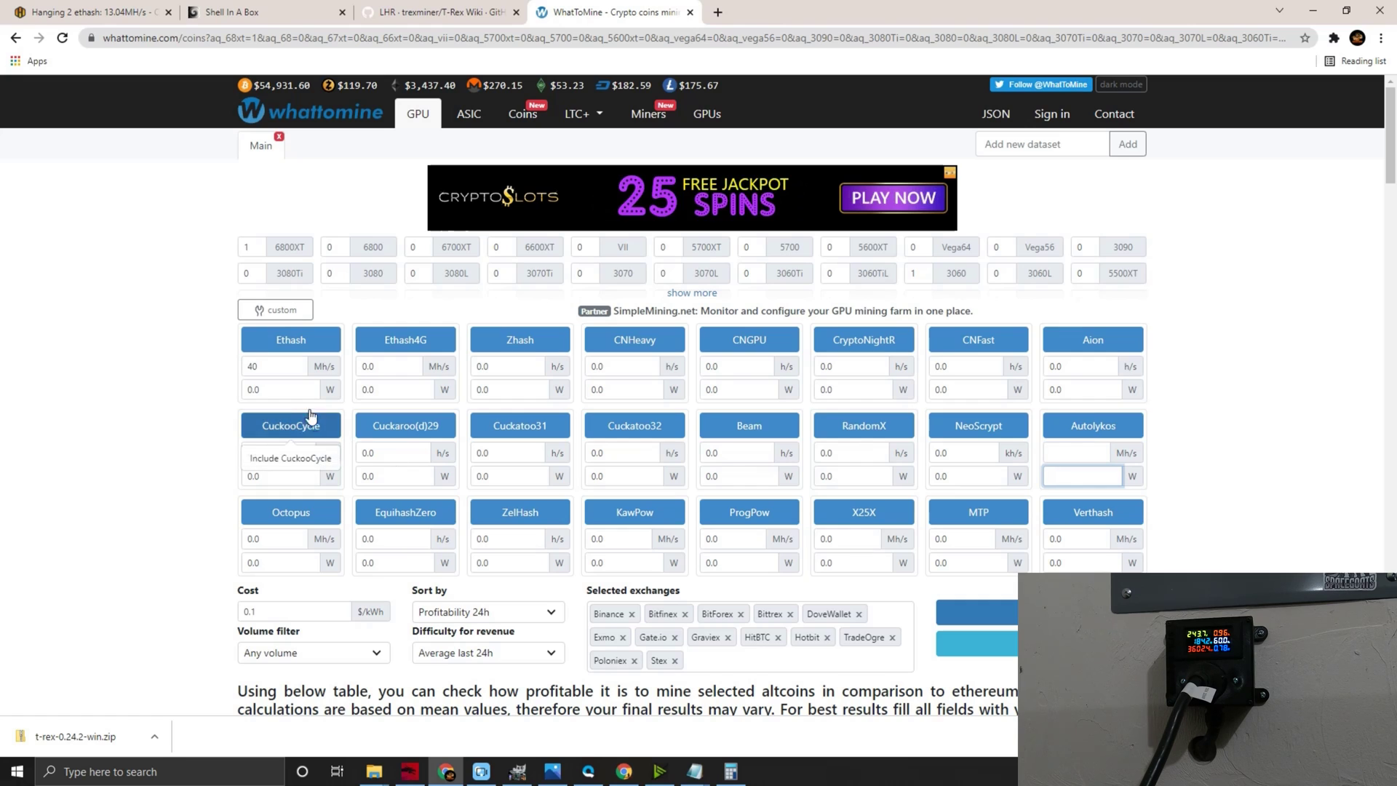
- Set the Ethash power to 150 W and recalculate ETH-only profitability
{"action": "left_click", "coordinate": [290, 392]}
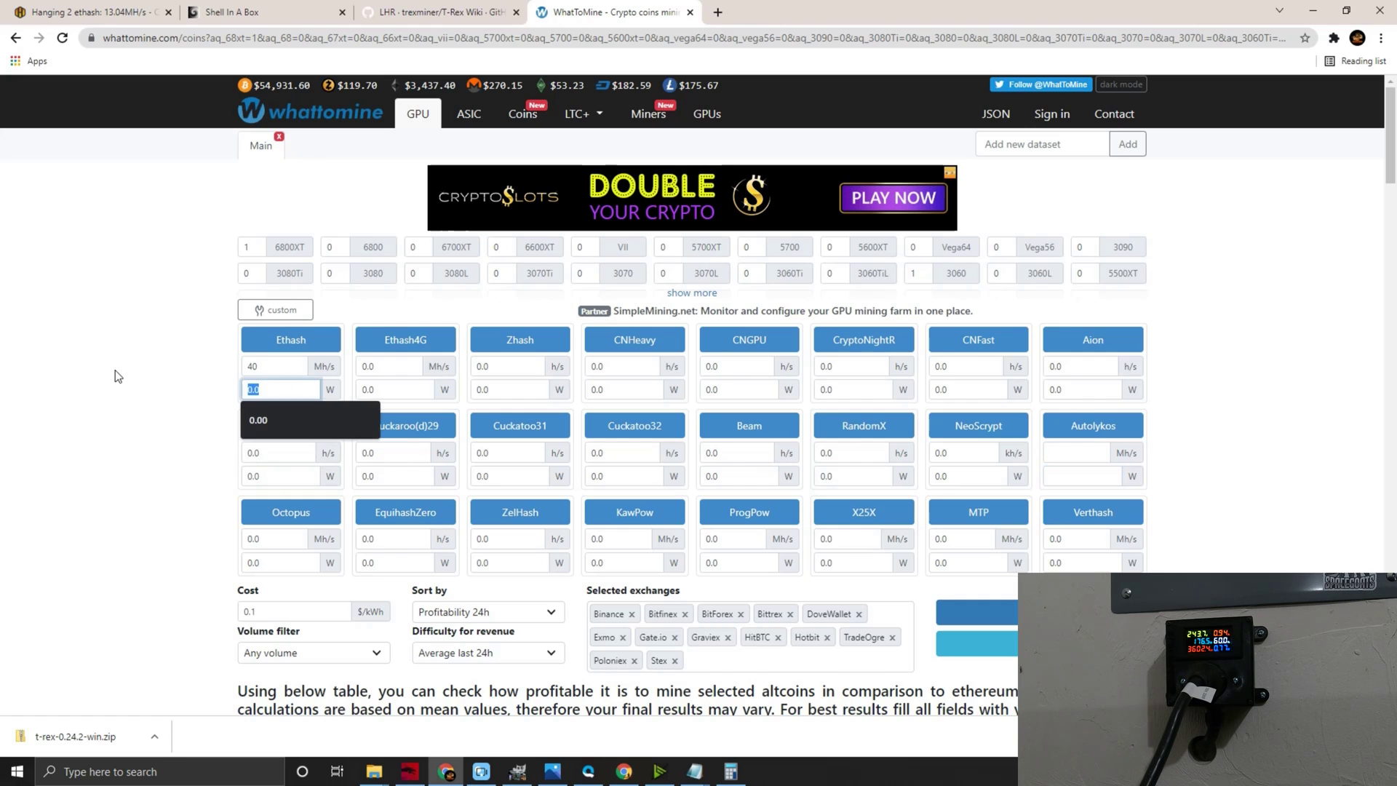
{"action": "key", "text": "ctrl+a"}
{"action": "key", "text": "BackSpace"}
{"action": "type", "text": "150"}
{"action": "left_click", "coordinate": [1008, 611]}
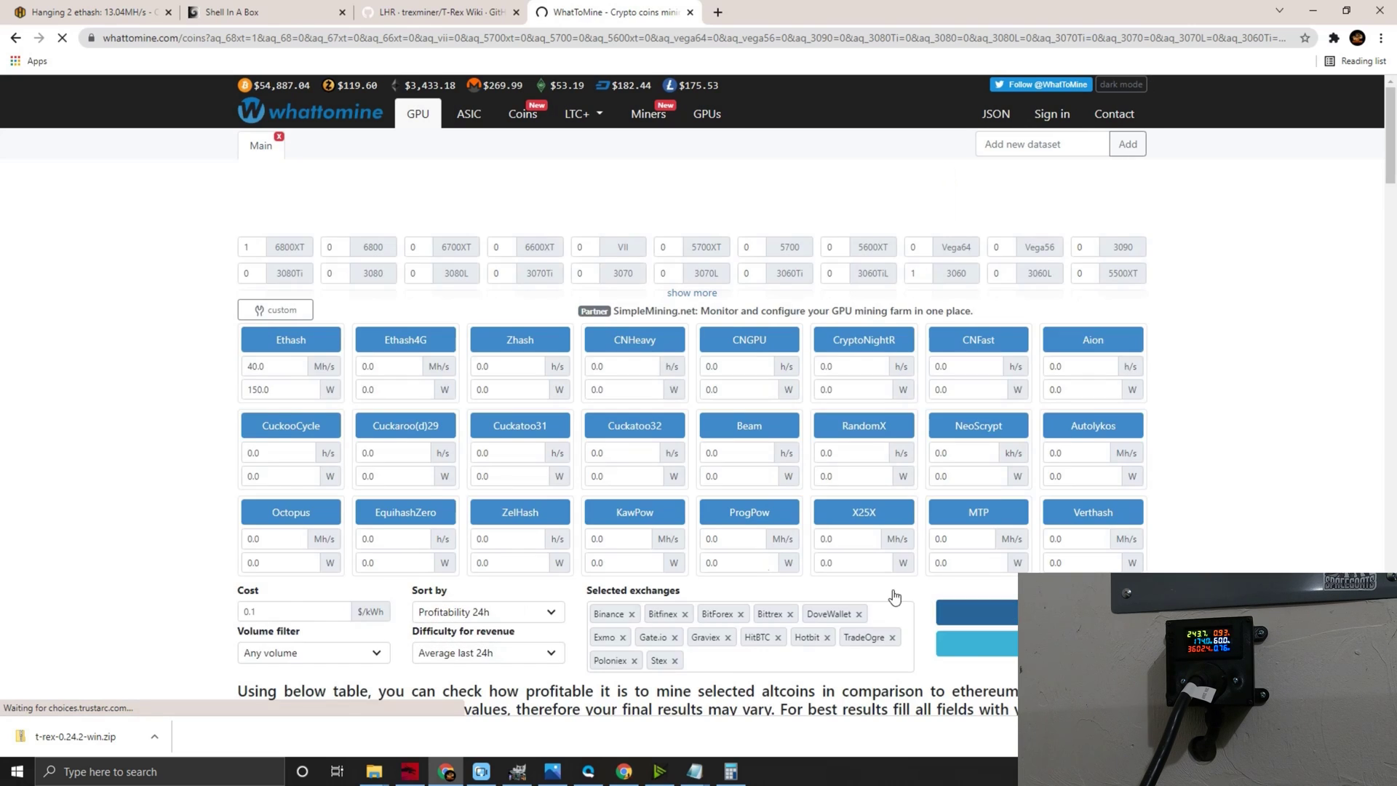
- In Calculator, subtract the ETH-only profit: 1.63 − 2.36 = −0.73
{"action": "scroll", "coordinate": [377, 522], "scroll_direction": "down", "scroll_amount": 4}
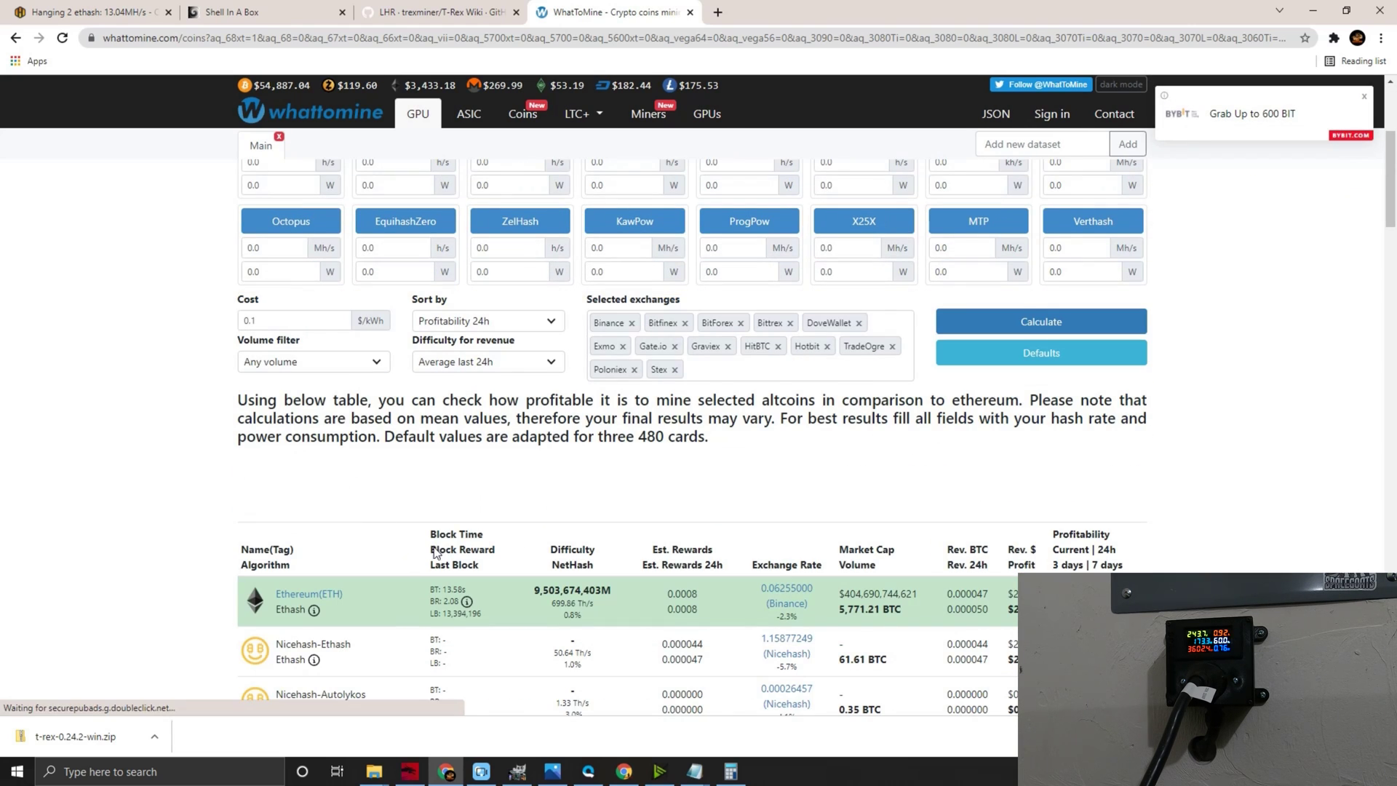
{"action": "left_click", "coordinate": [730, 771]}
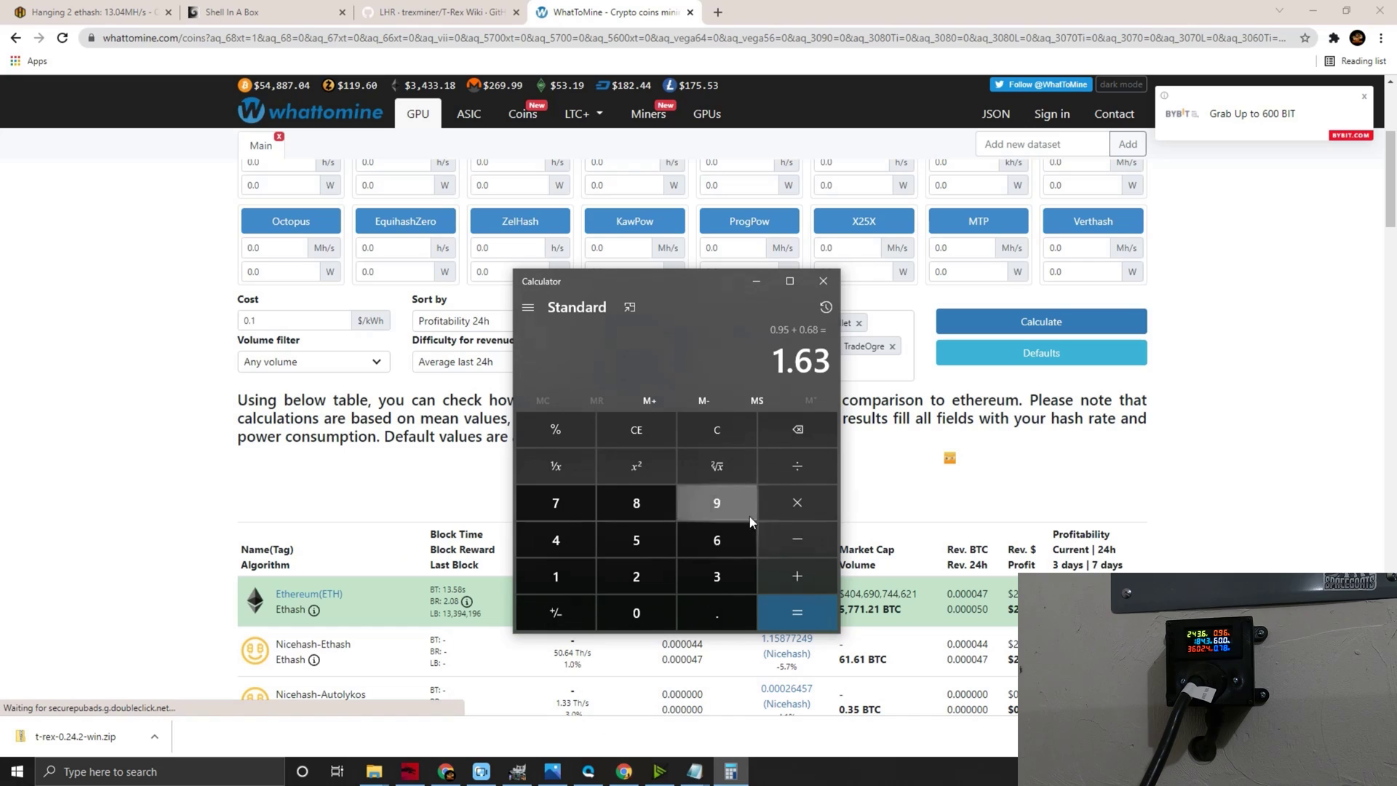
{"action": "left_click", "coordinate": [796, 544]}
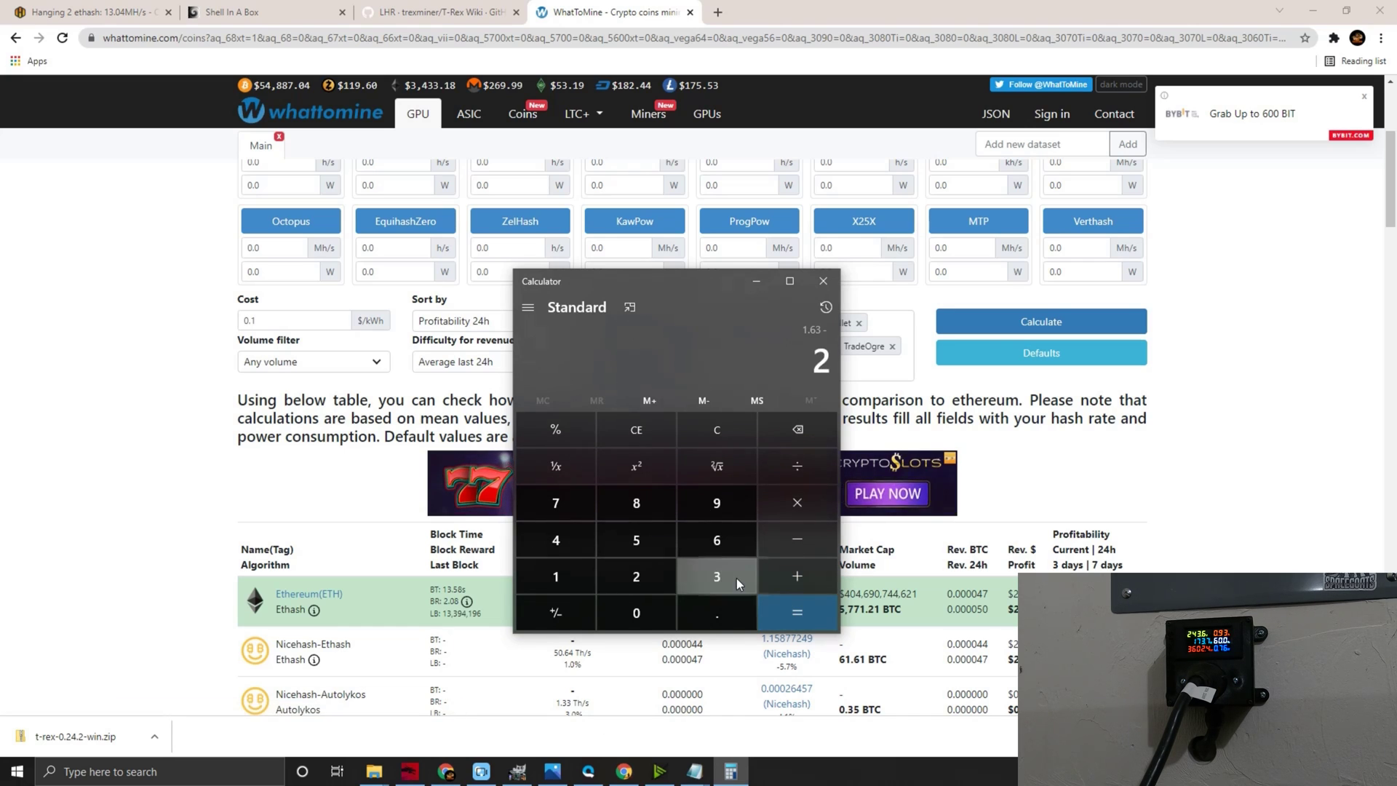
{"action": "left_click", "coordinate": [715, 575]}
{"action": "left_click", "coordinate": [797, 430]}
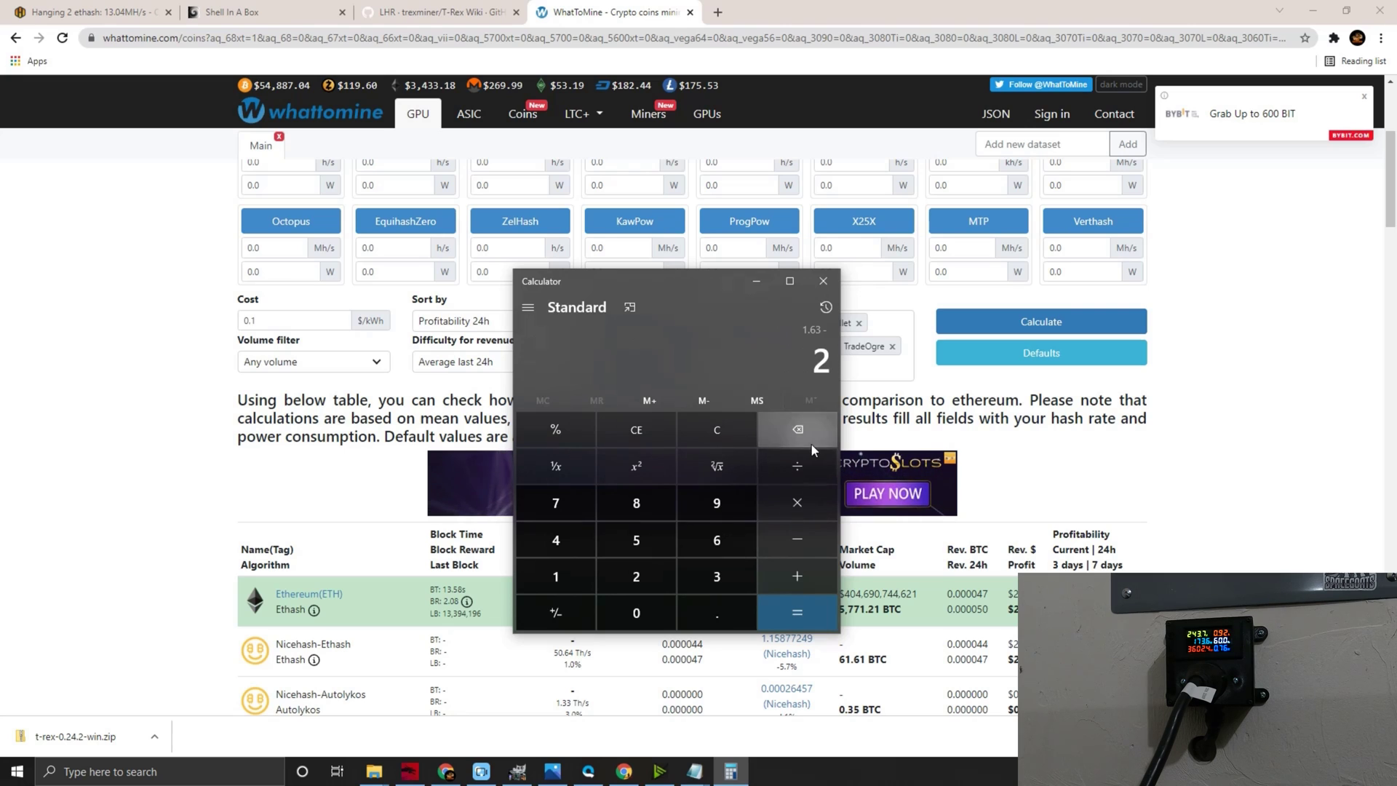
{"action": "left_click", "coordinate": [697, 610]}
{"action": "left_click", "coordinate": [718, 578]}
{"action": "left_click", "coordinate": [719, 547]}
{"action": "left_click", "coordinate": [788, 606]}
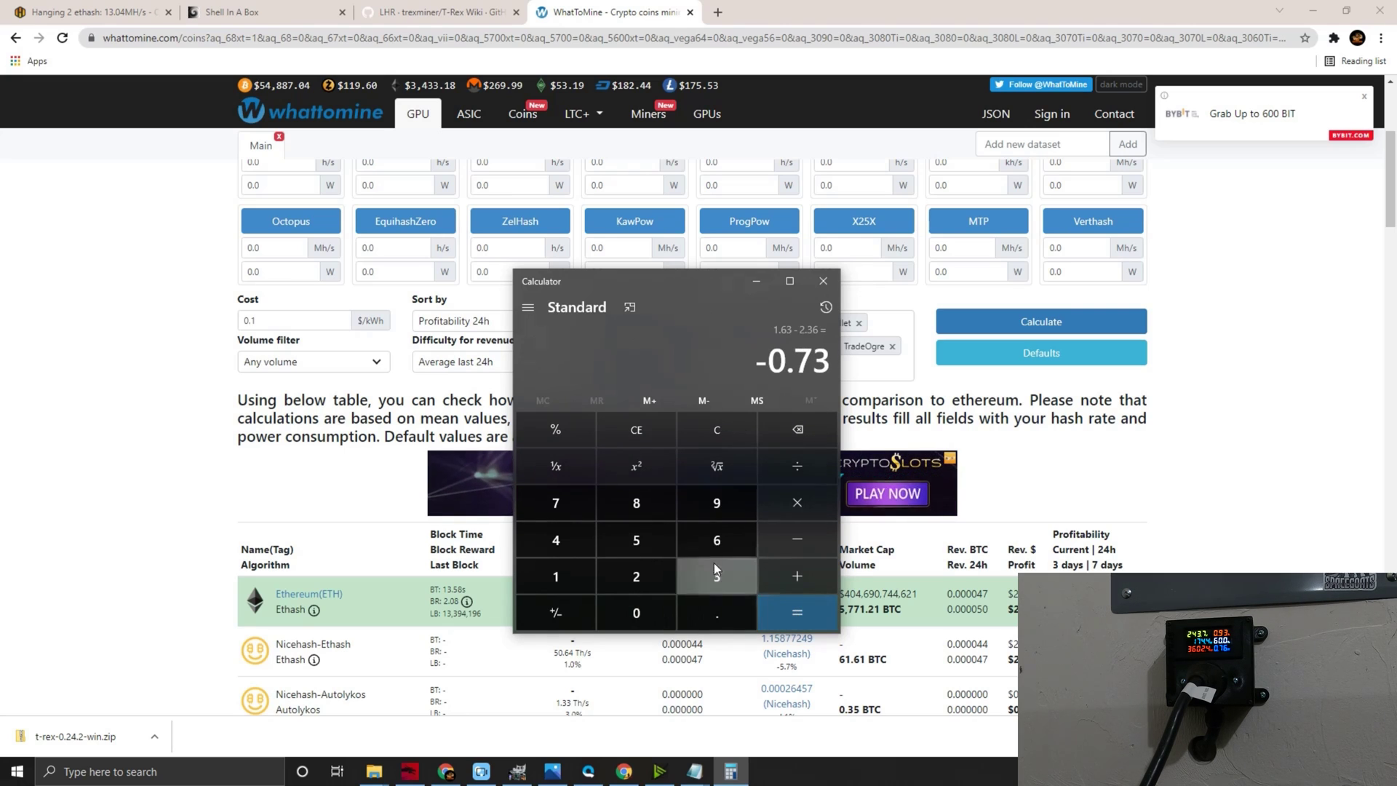
- Minimize Calculator and bring up the Hive shell T-Rex log
{"action": "left_click", "coordinate": [757, 280]}
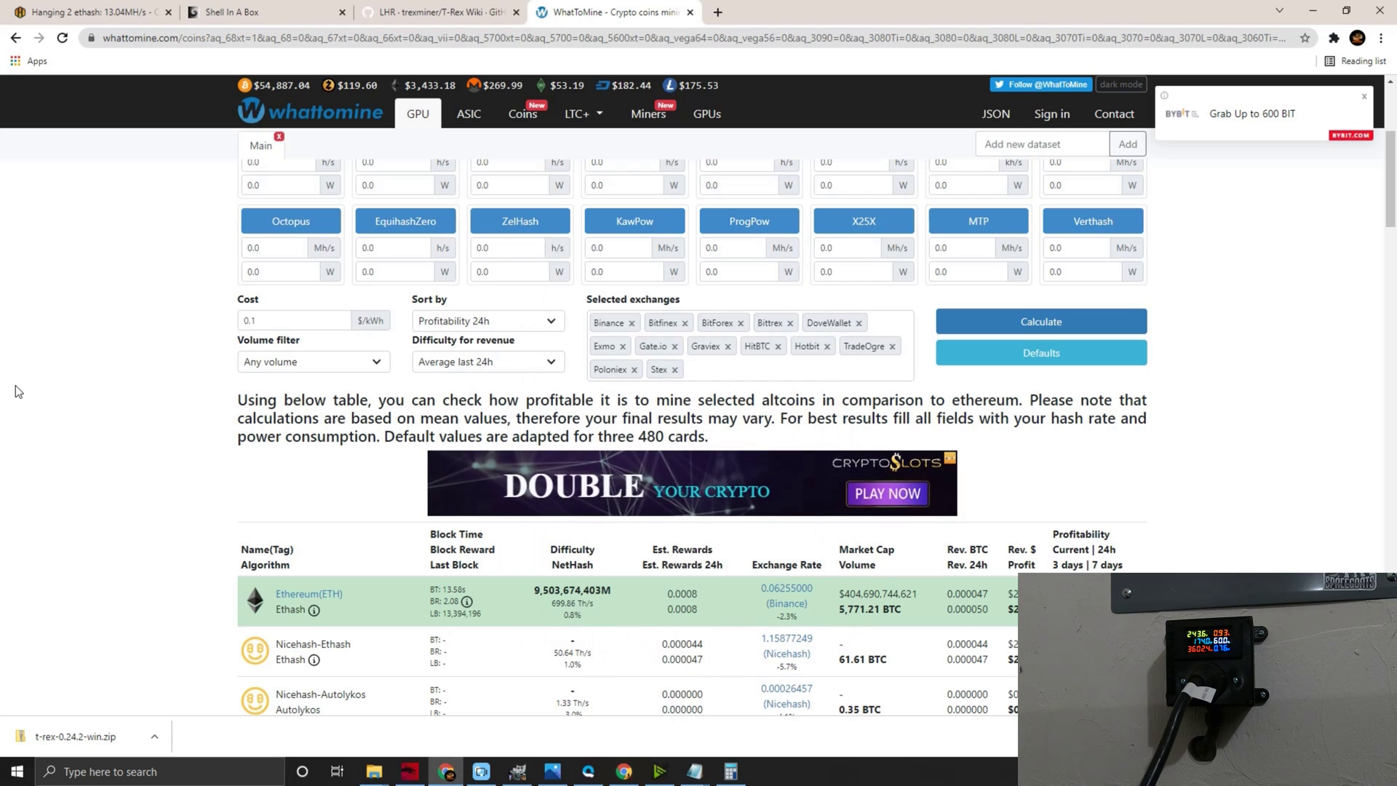
{"action": "scroll", "coordinate": [19, 382], "scroll_direction": "up", "scroll_amount": 3}
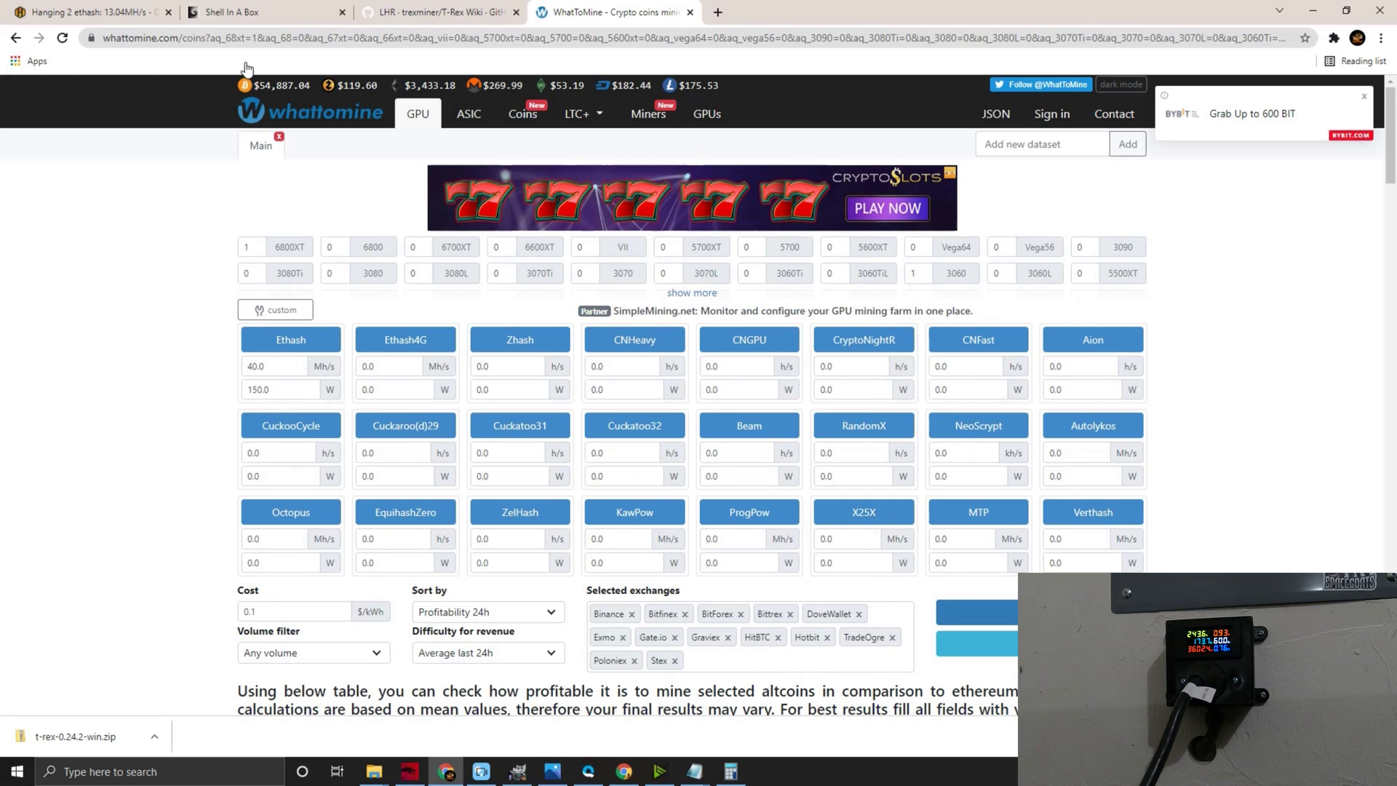
{"action": "left_click", "coordinate": [218, 13]}
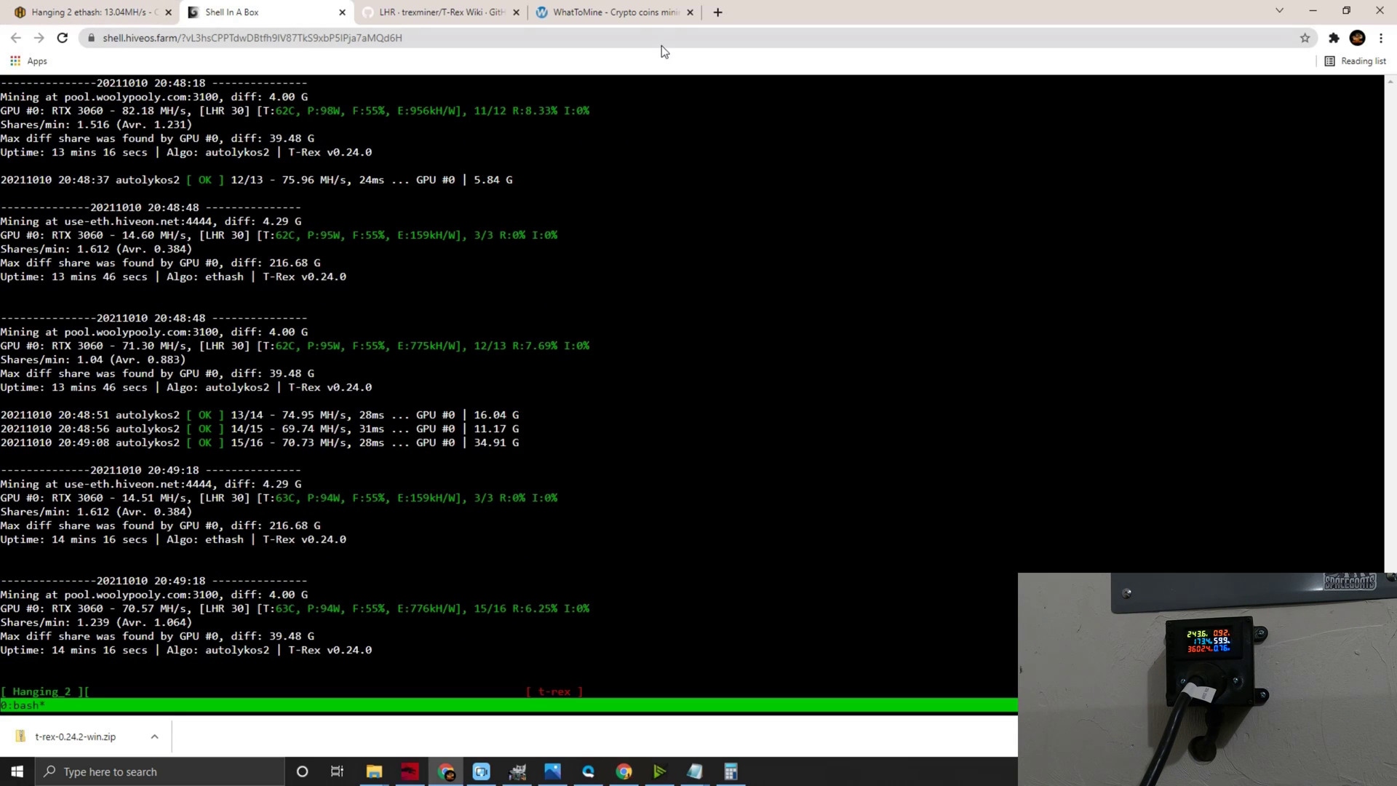
- Go back to the WhatToMine calculator holding Ethash 40.0 Mh/s at 150.0 W
{"action": "left_click", "coordinate": [644, 10]}
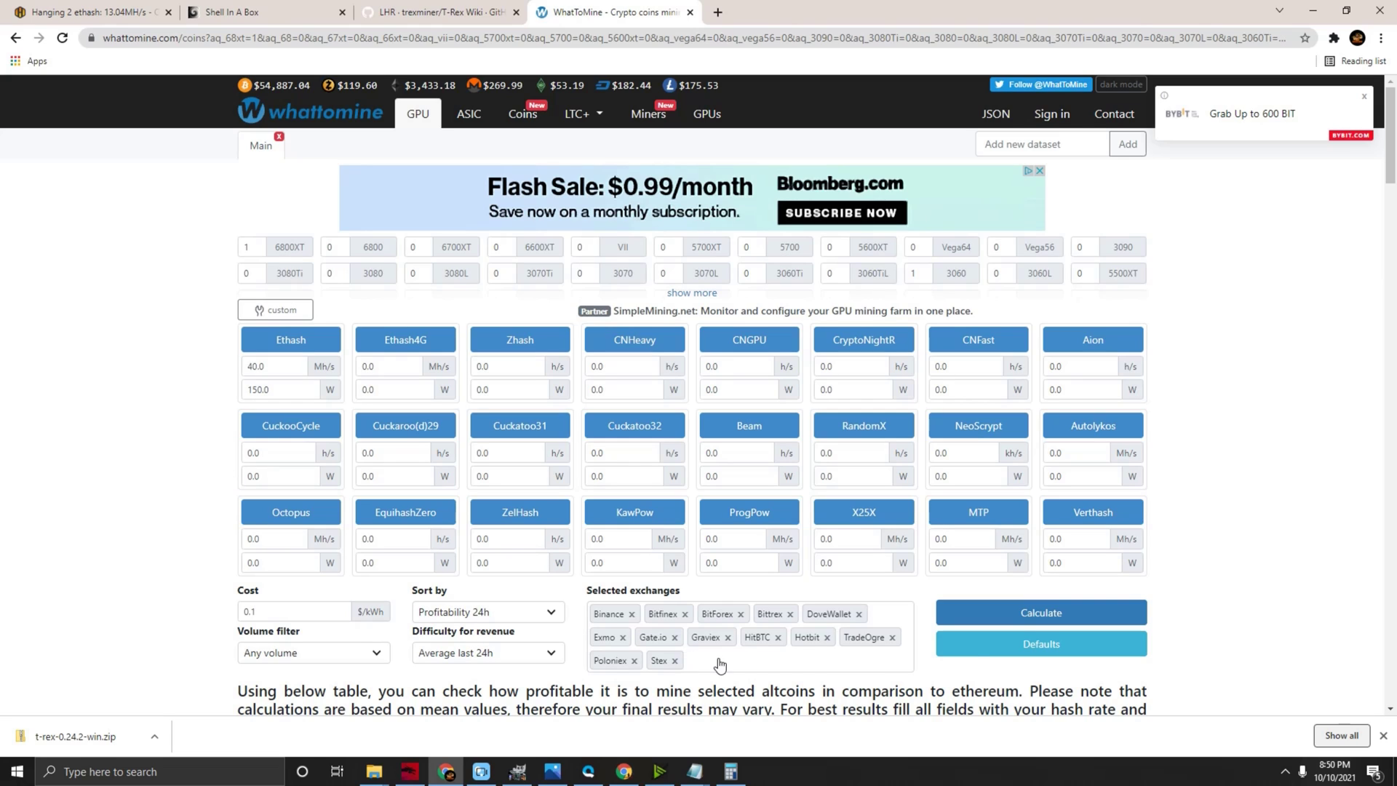
- Dismiss Chrome's download bar at the bottom of the WhatToMine page
{"action": "left_click", "coordinate": [1383, 735]}
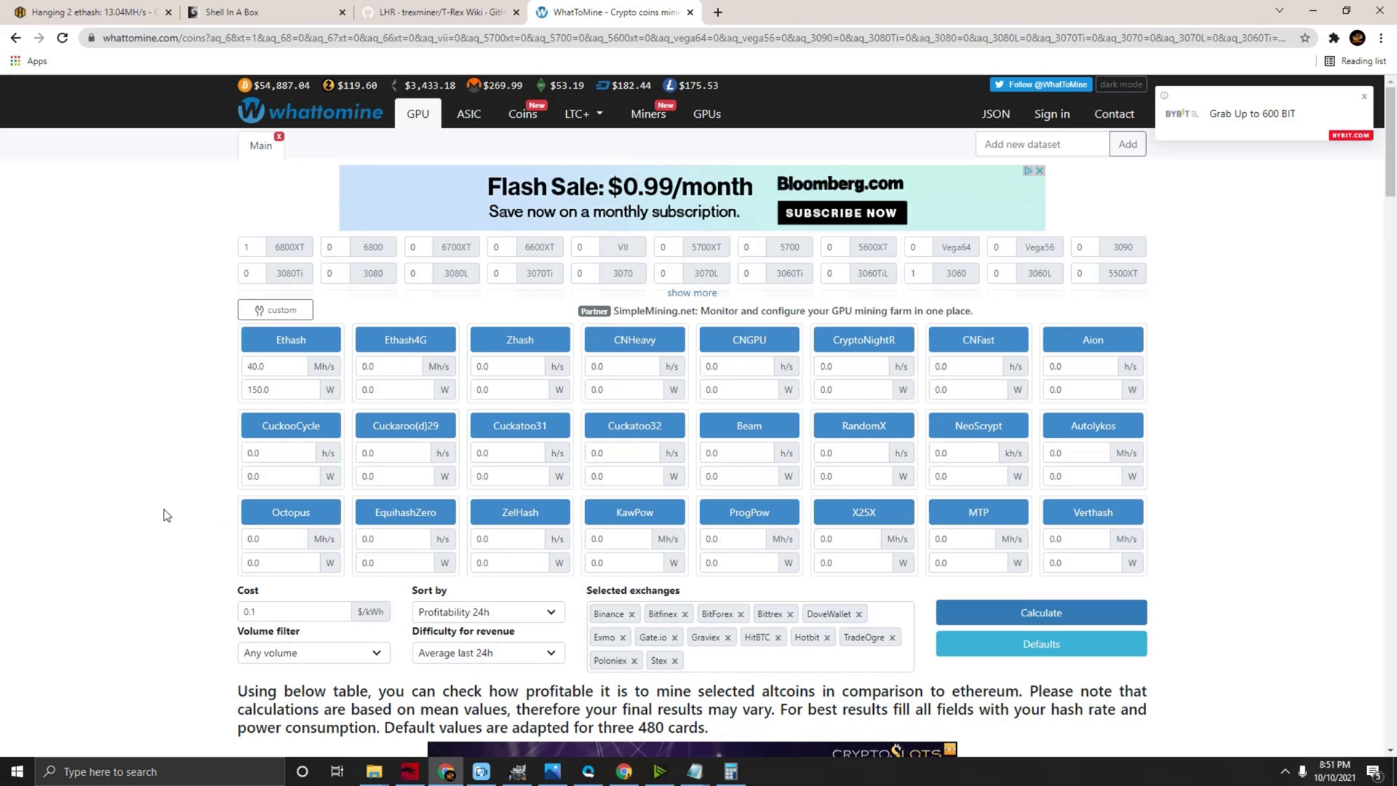
- Return to Hive OS, close the hssh dialog, and open the Caveman Garage farm's workers list
{"action": "left_click", "coordinate": [91, 12]}
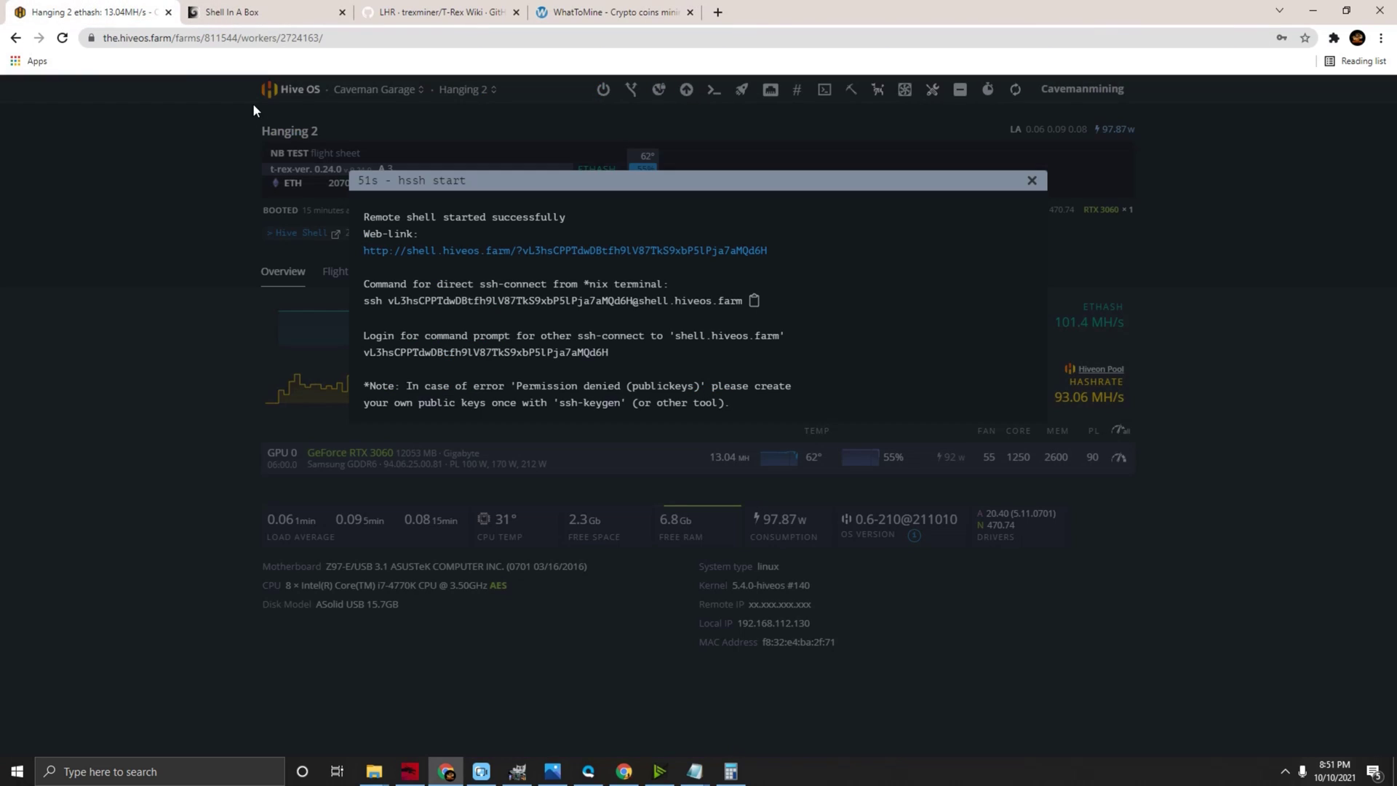
{"action": "left_click", "coordinate": [1030, 181]}
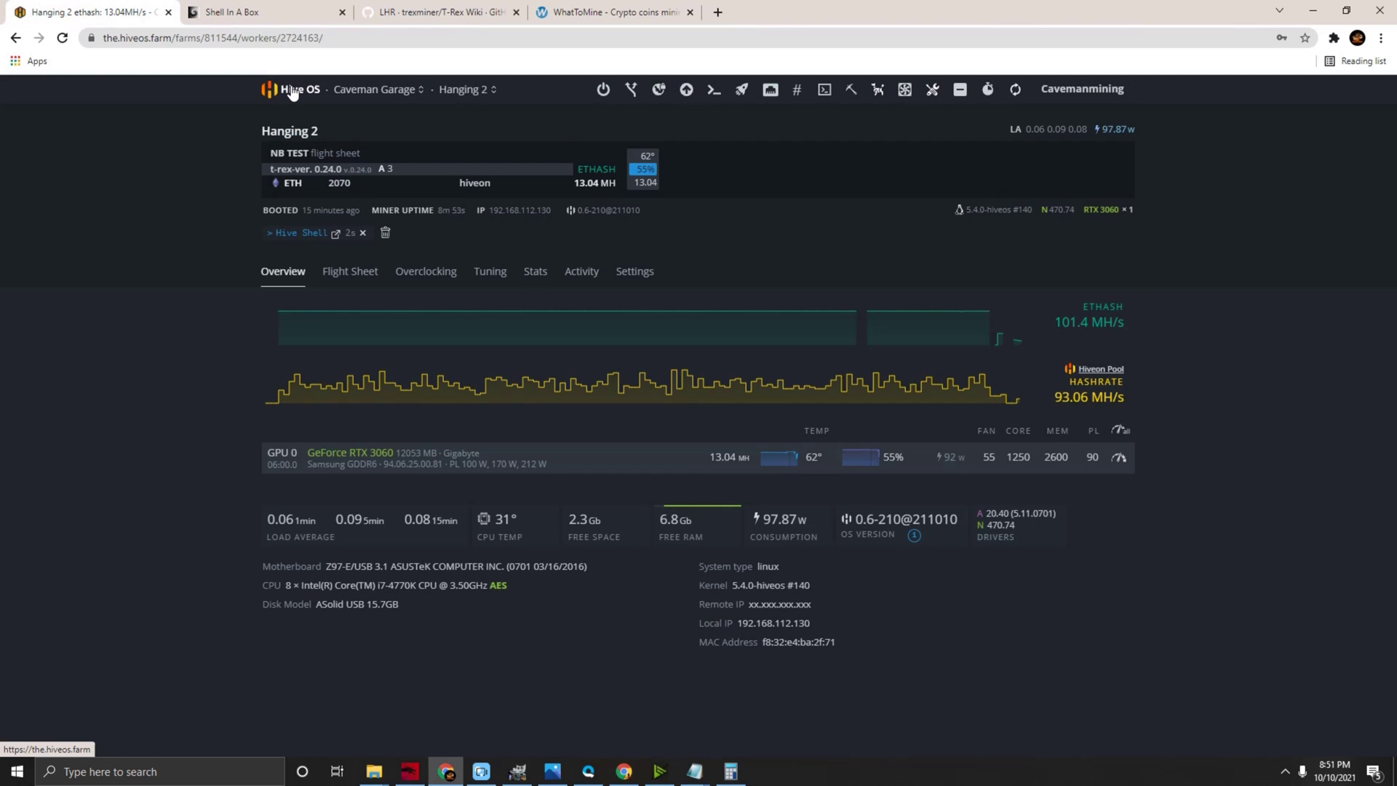
{"action": "left_click", "coordinate": [290, 89]}
{"action": "left_click", "coordinate": [396, 352]}
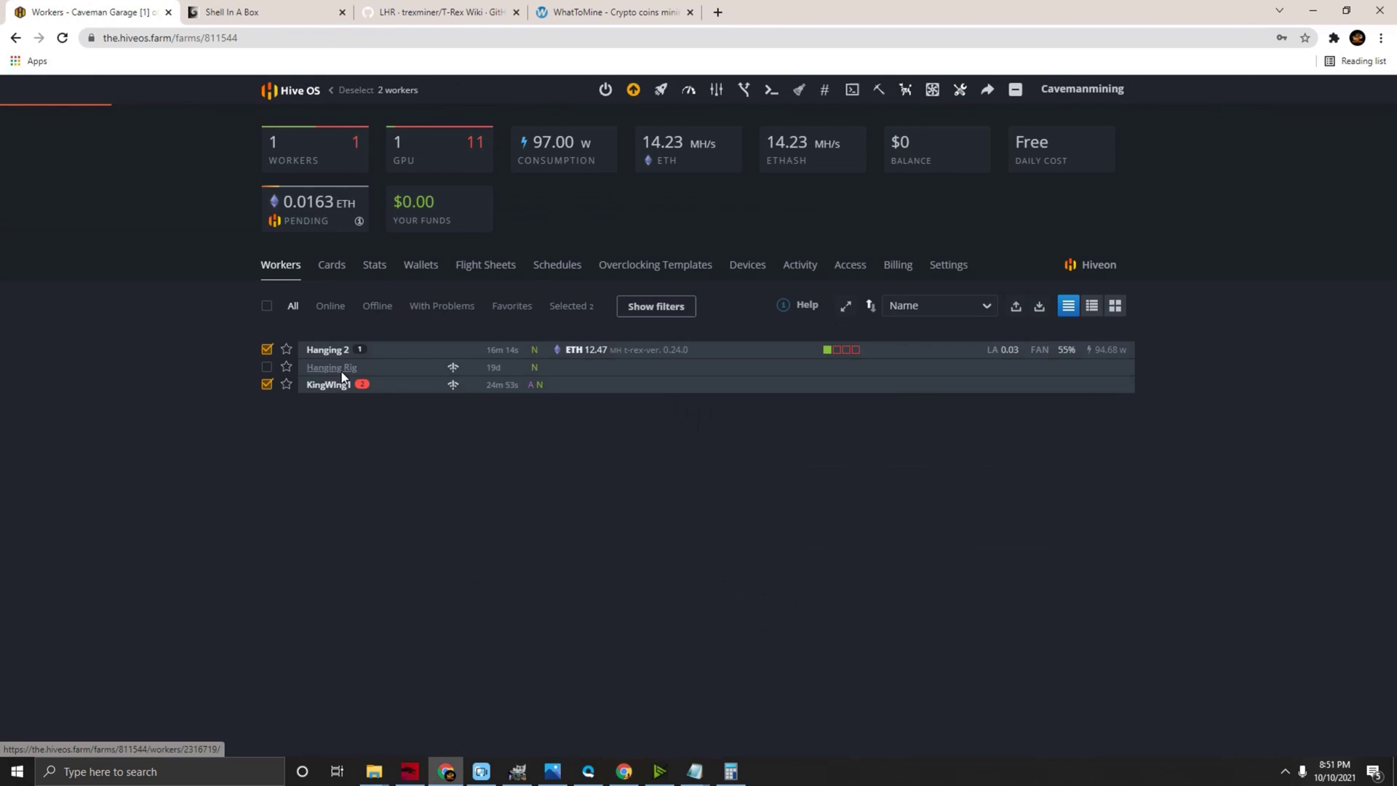